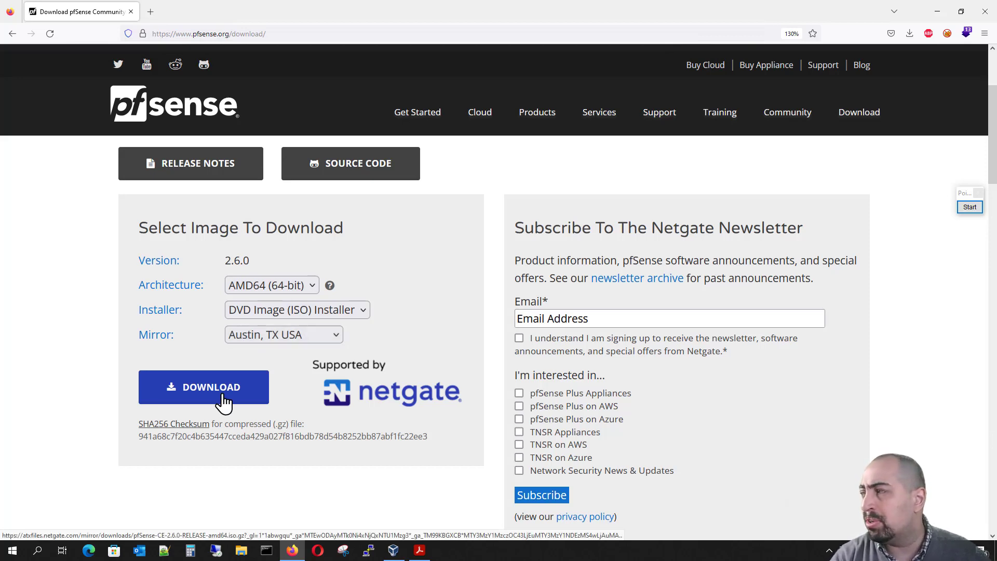
Step: Check the browser's recent downloads for the pfSense image and switch to Oracle VM VirtualBox Manager
click(912, 33)
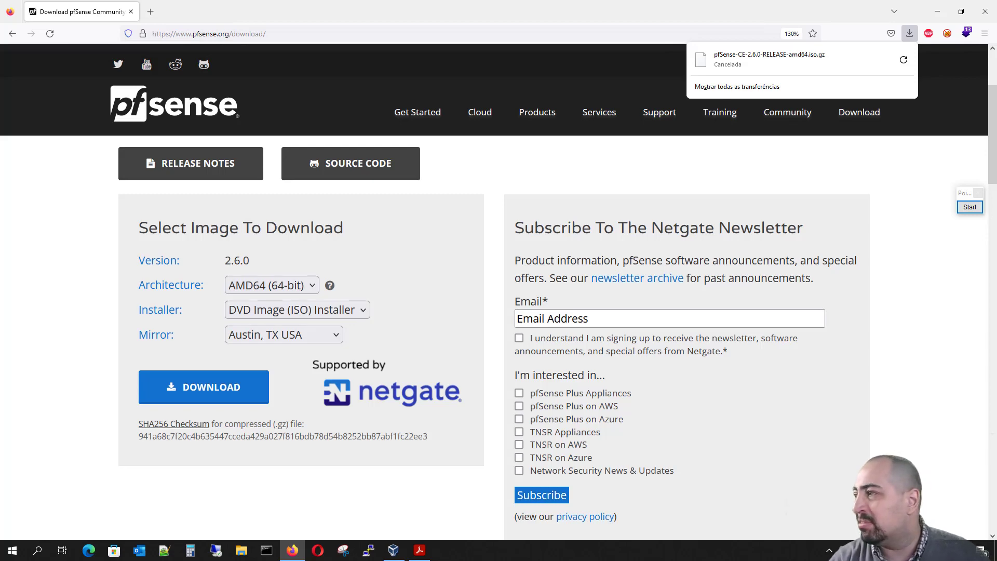
click(938, 11)
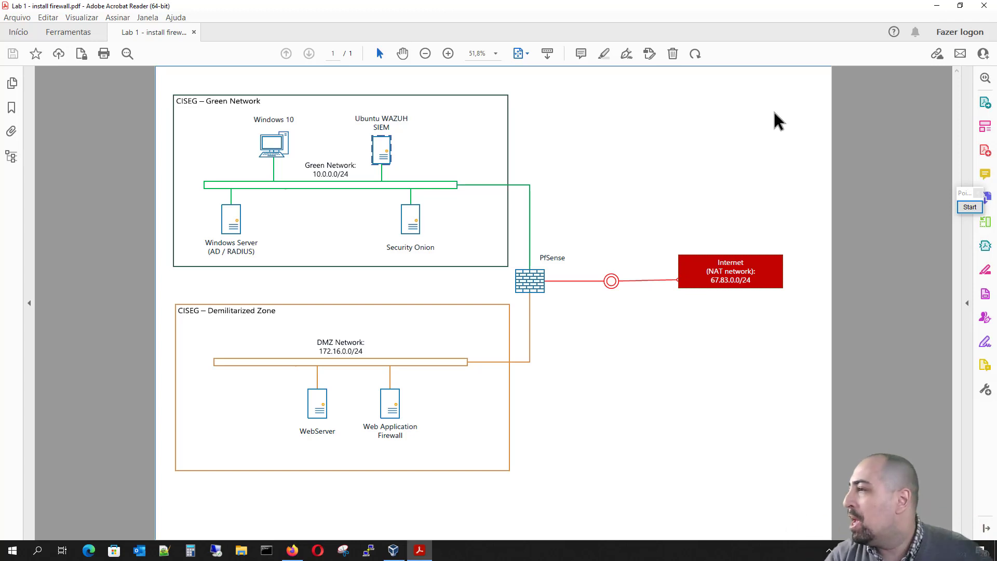
click(938, 7)
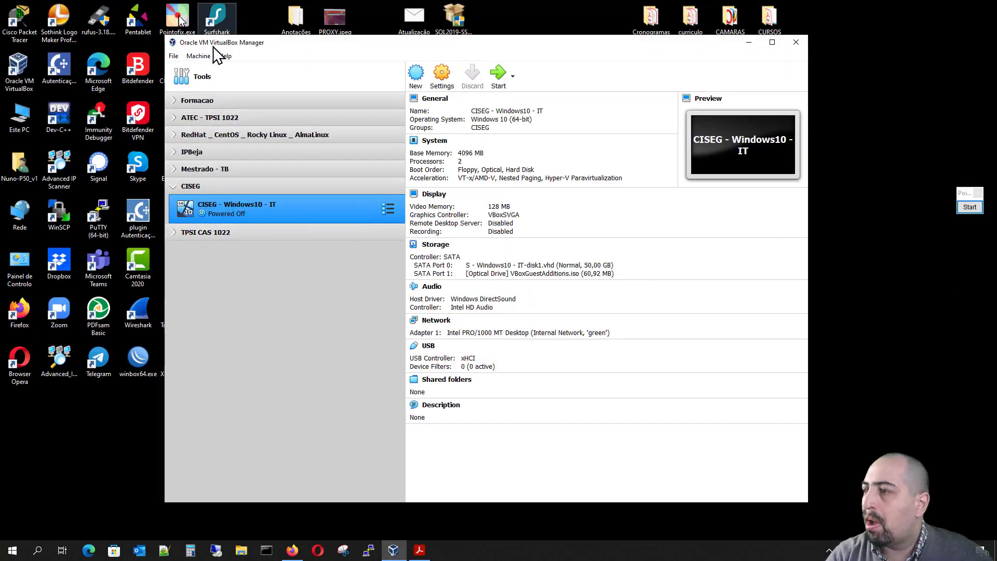
Step: Add a new NAT network in VirtualBox's global network preferences
click(173, 57)
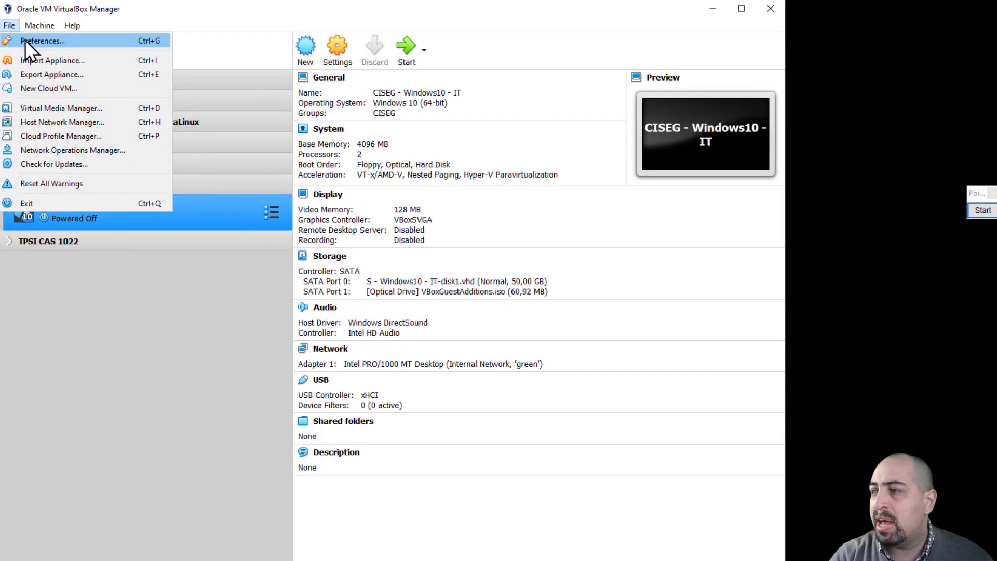
click(25, 40)
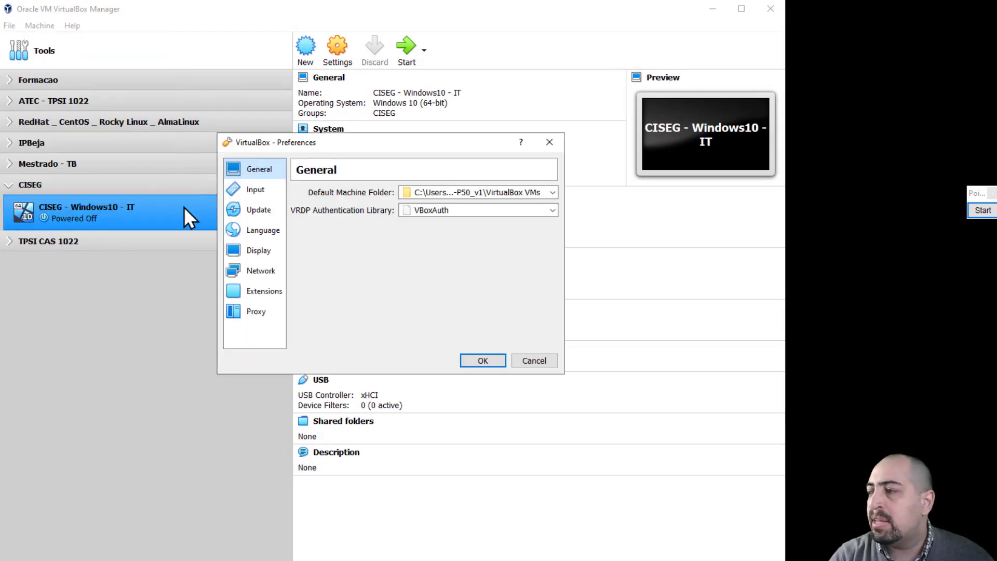
click(258, 272)
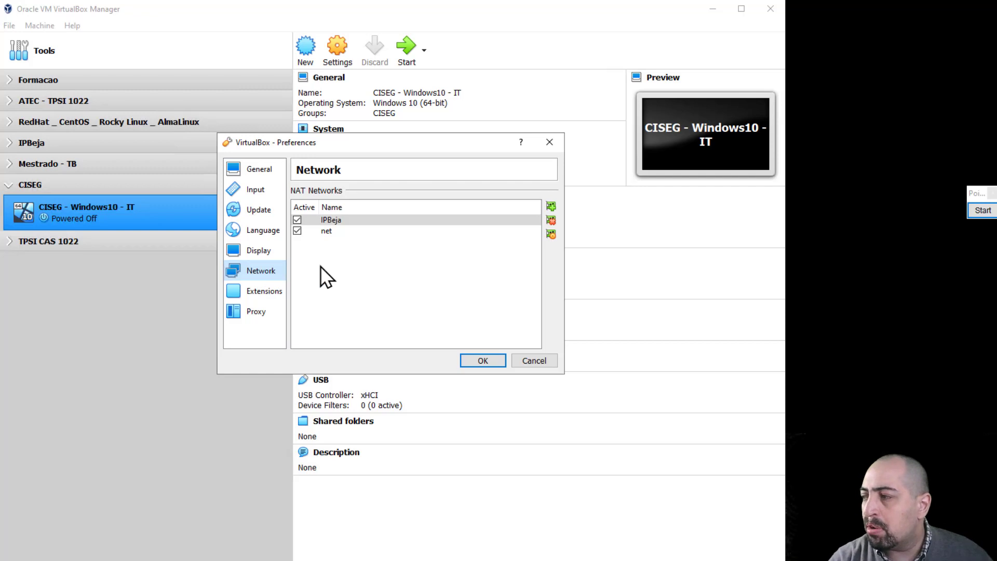
click(550, 206)
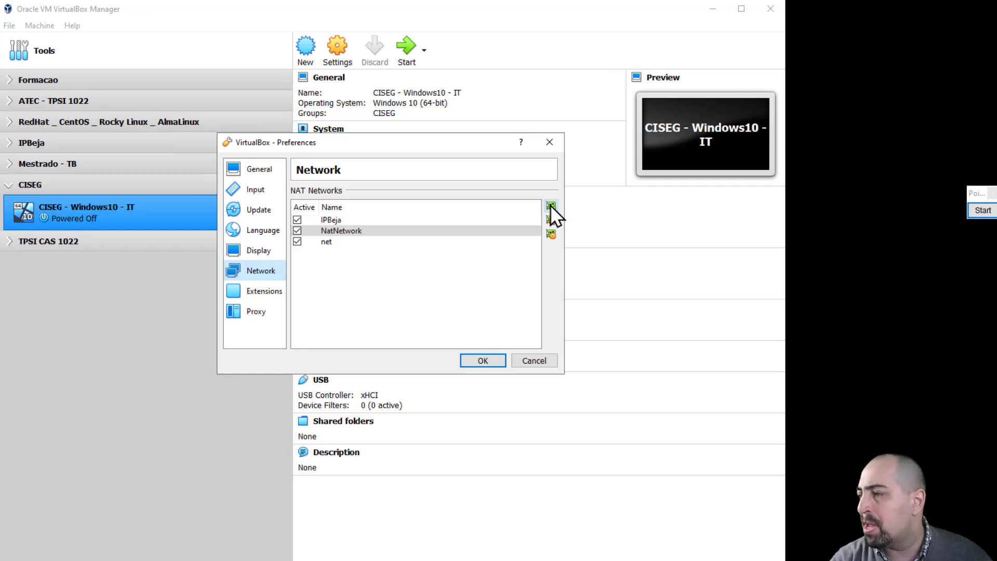
Step: Open the details of the newly added NAT network and rename it INTERNET
click(350, 233)
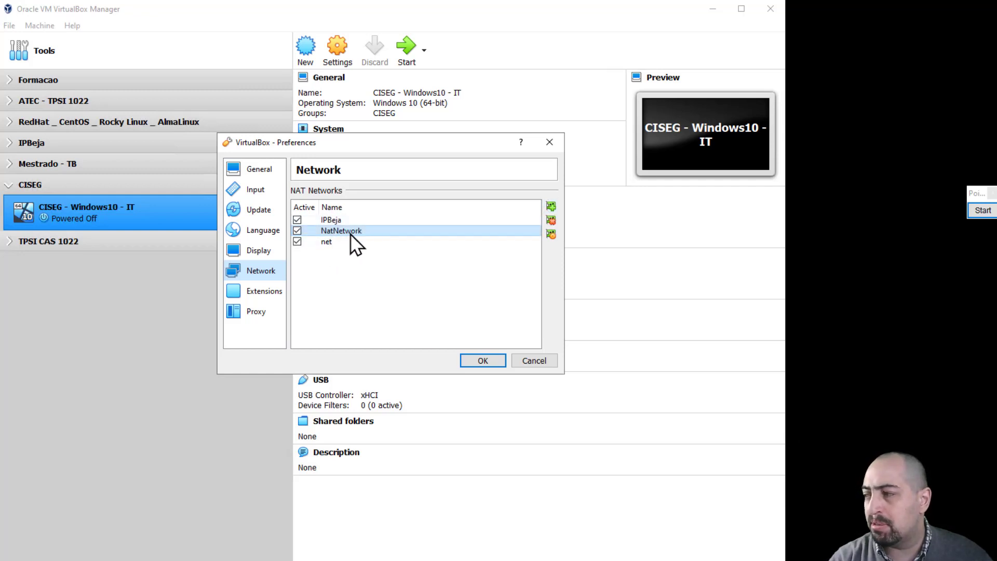
mouse_move(350, 233)
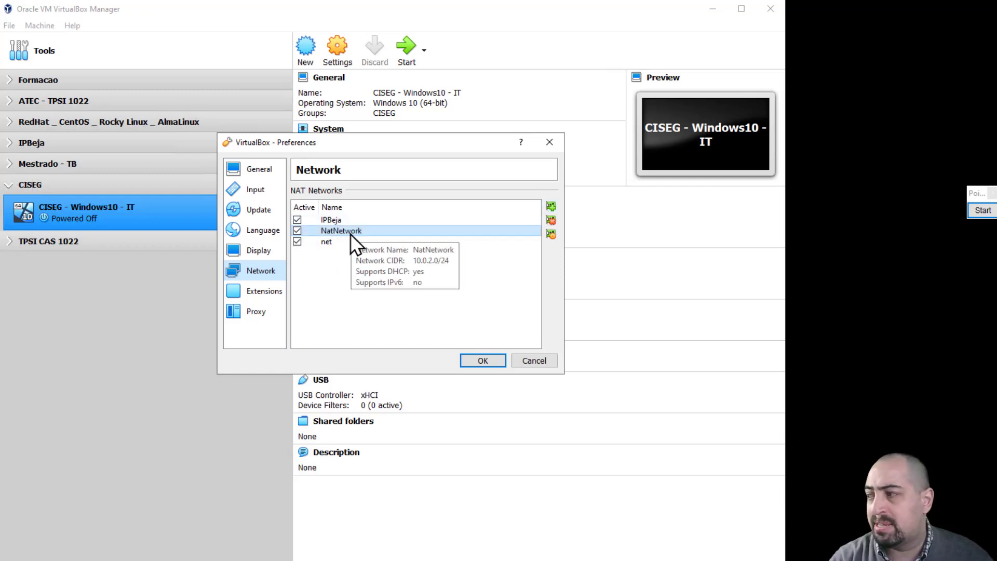
double_click(350, 233)
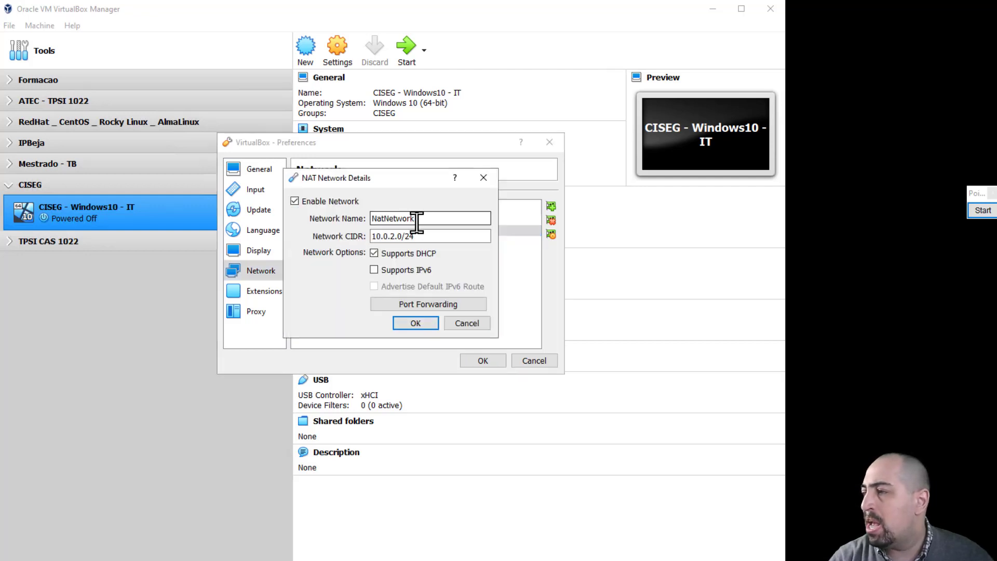
drag(426, 220, 337, 222)
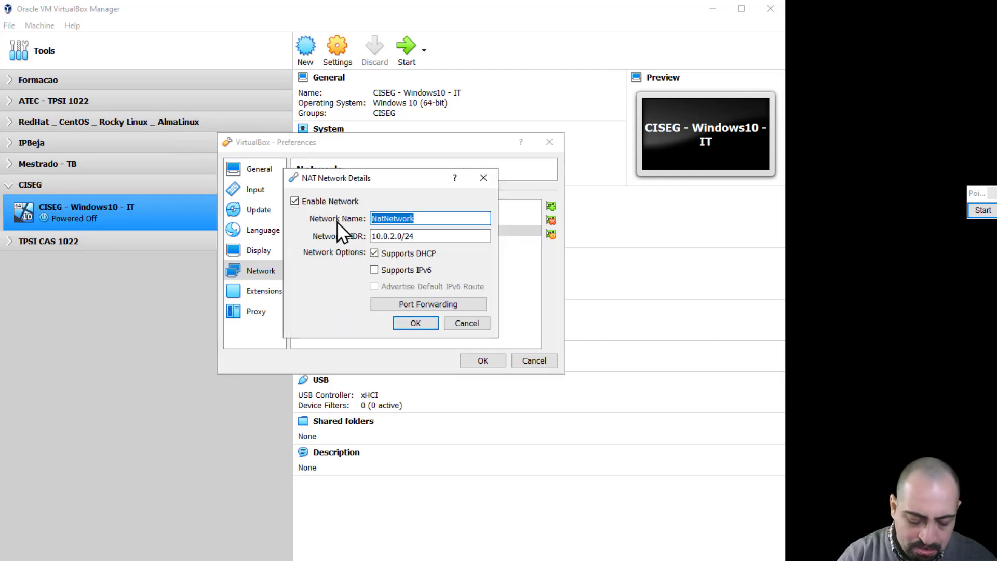
text(INTER)
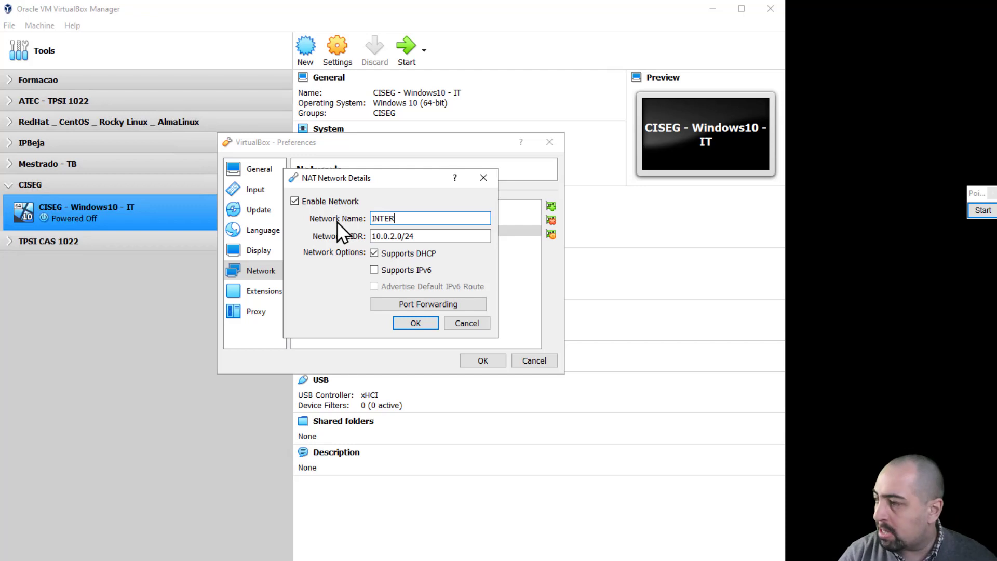
text(NET)
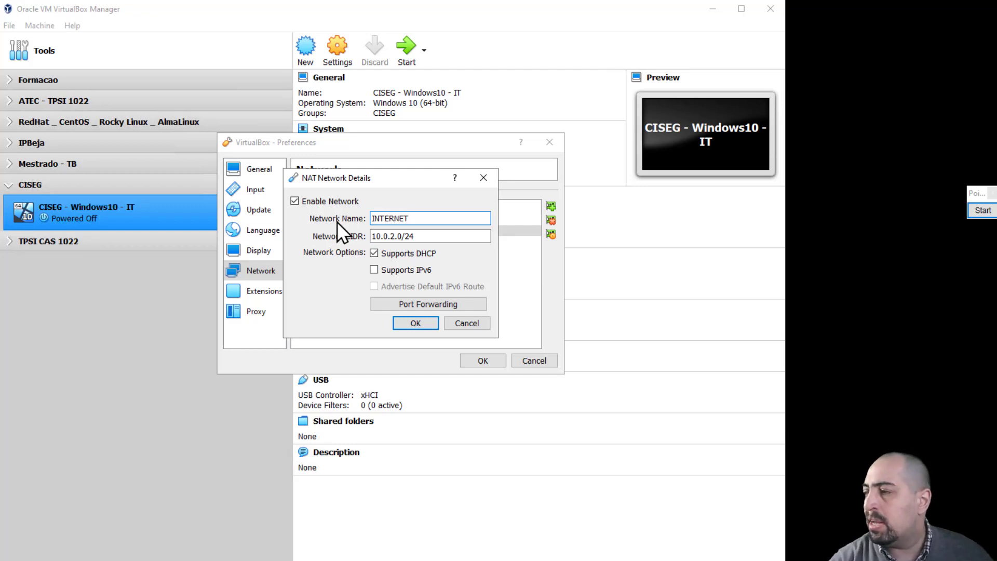
Step: Set the INTERNET network's CIDR to 67.83.0.0/24 and save the preferences
click(382, 237)
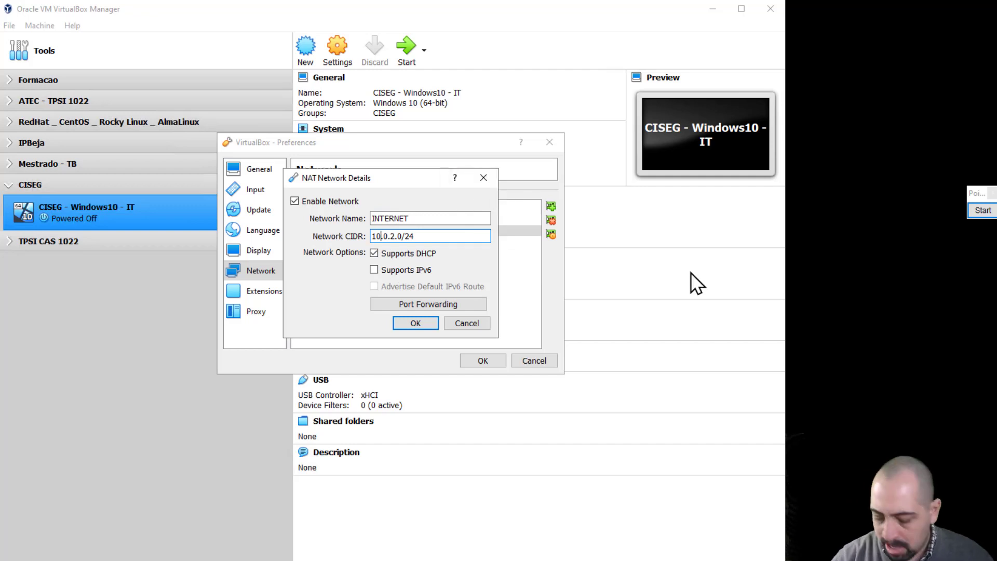
key(BackSpace)
text(67)
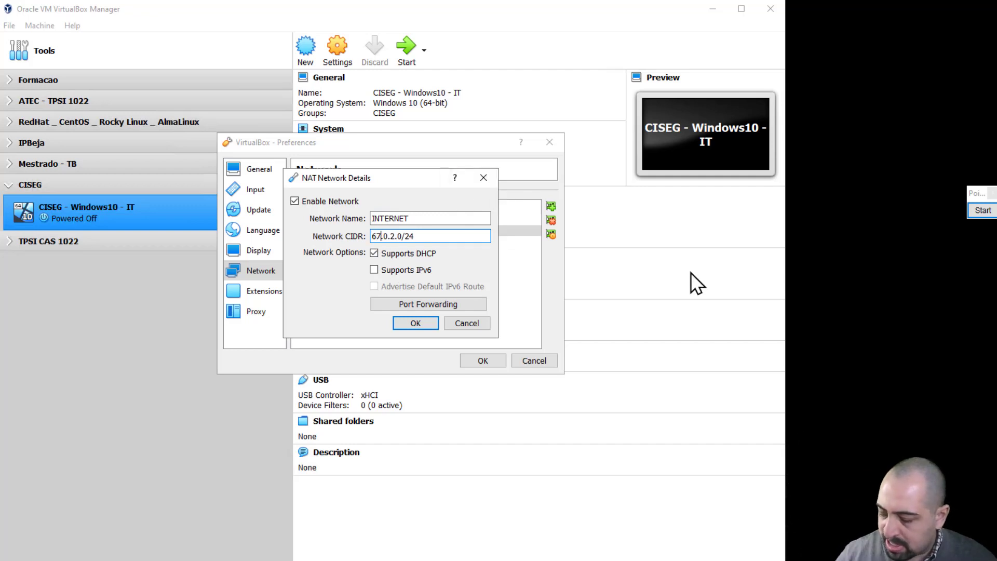
key(Right)
key(Delete)
text(83)
key(Delete)
text(0)
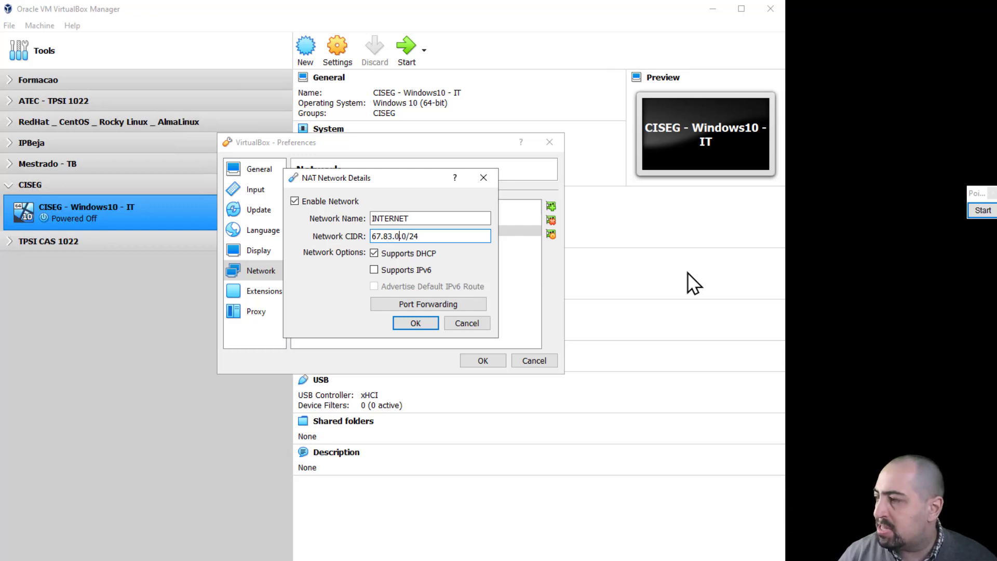
key(Right)
key(Right)
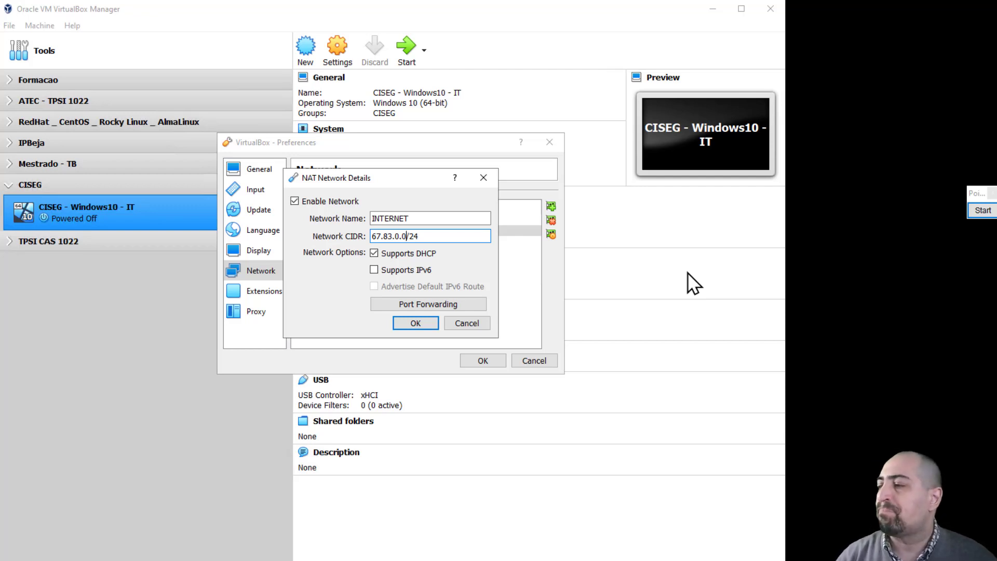
click(424, 323)
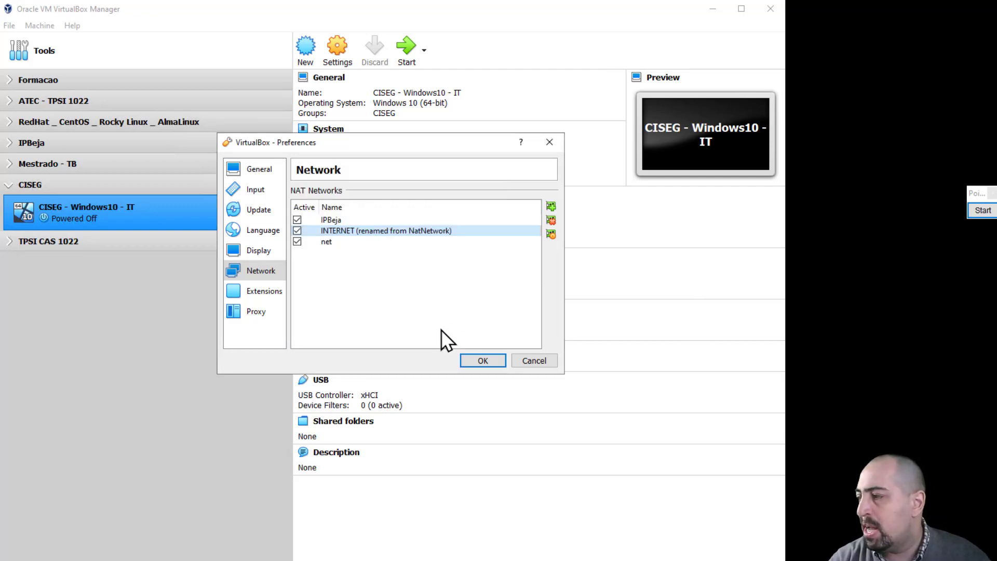
click(481, 360)
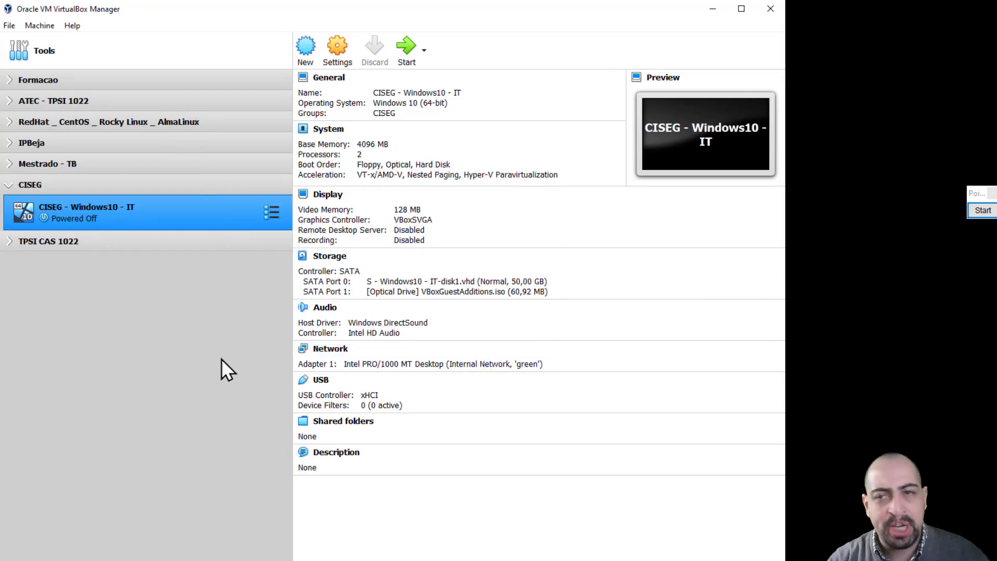
Step: Start creating a new virtual machine named "CISEG - Firewall"
click(306, 52)
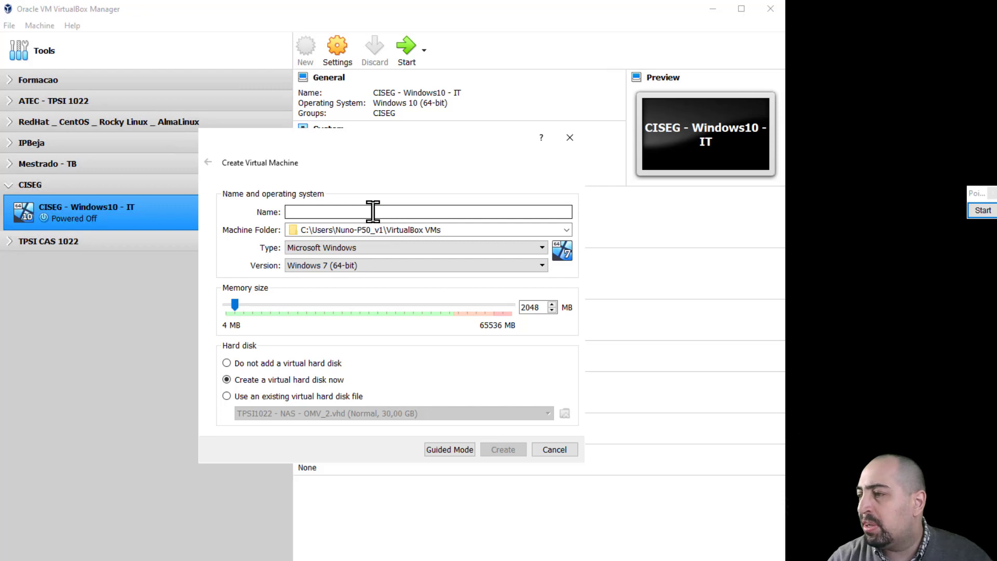
text(CIS)
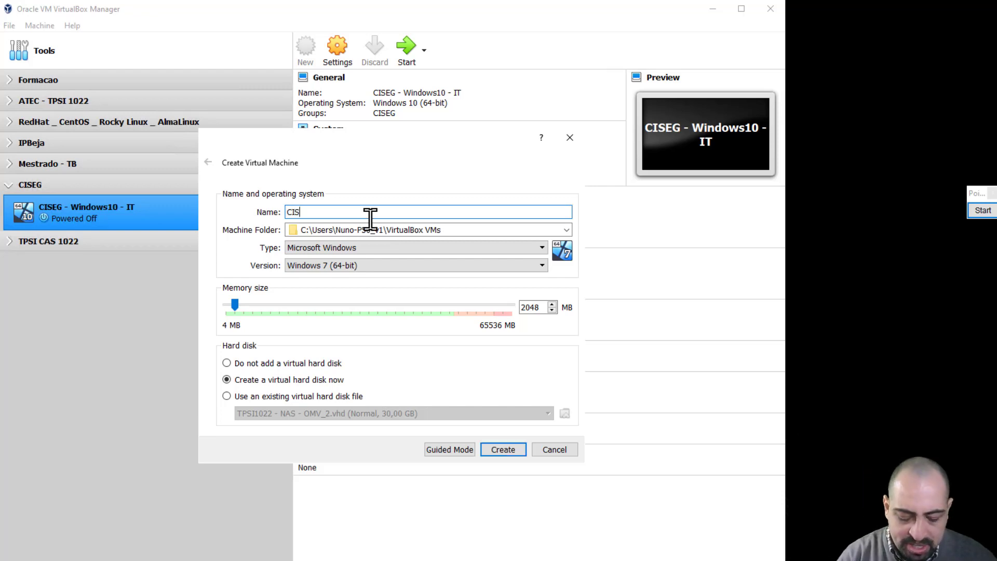
text(EG -)
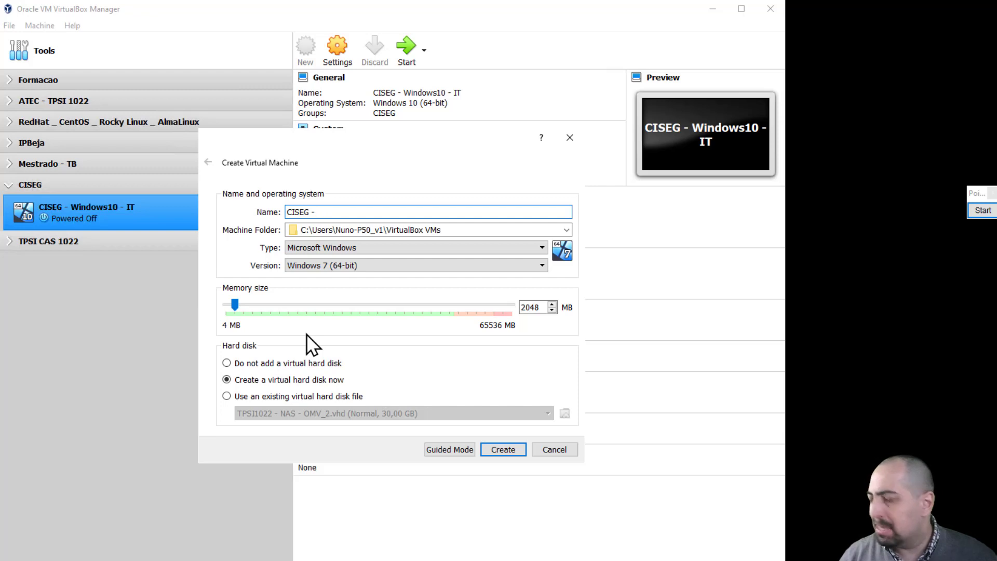
text(Firewall)
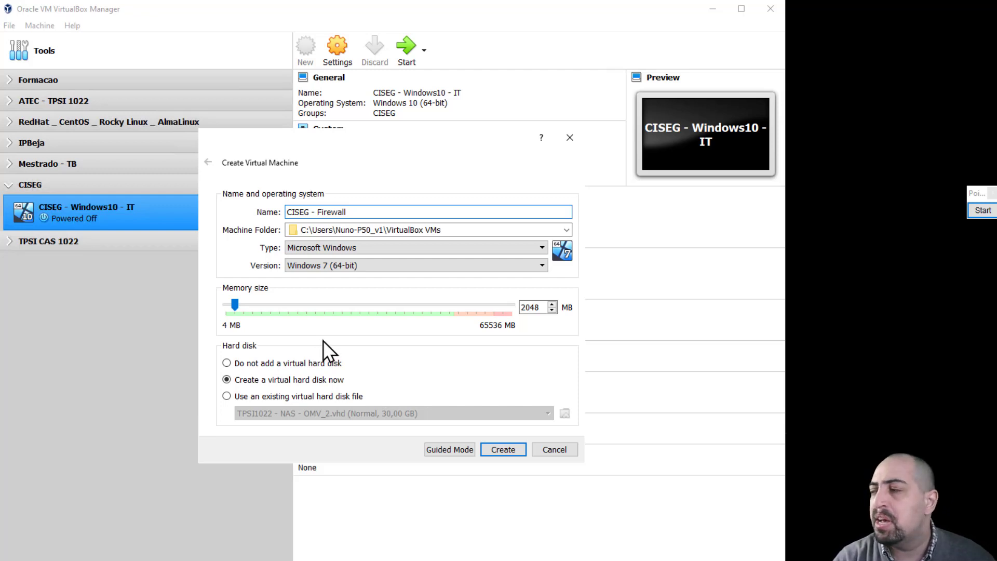
Step: Set the new machine's type to BSD, version FreeBSD (64-bit), with 2048 MB of memory, and continue to its hard disk setup
click(373, 247)
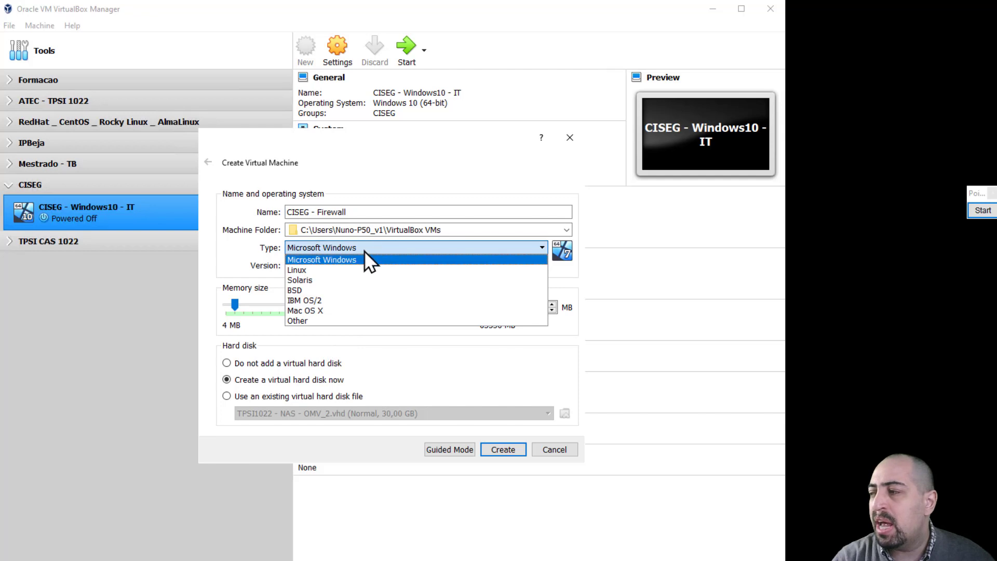
click(323, 291)
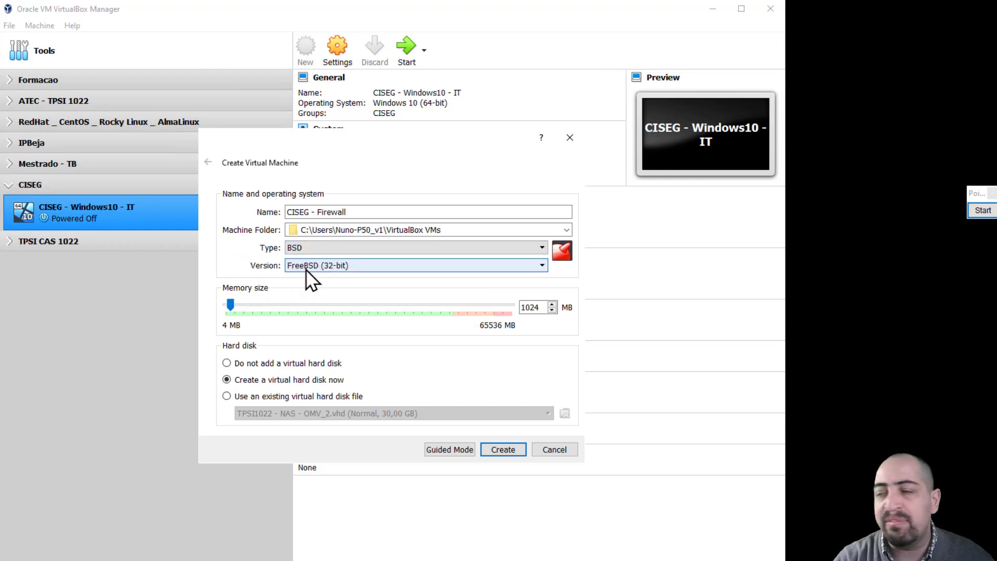
click(383, 266)
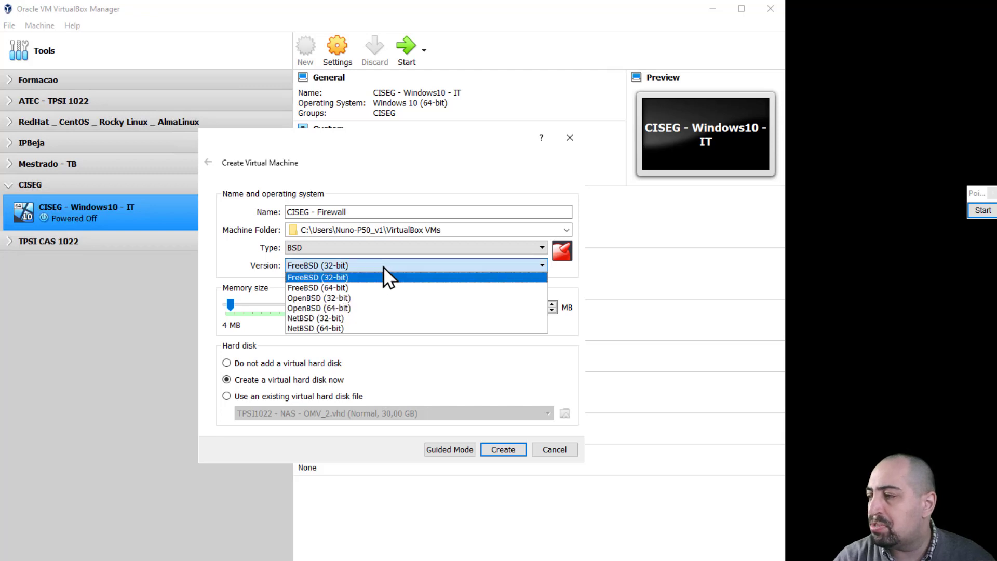
click(355, 289)
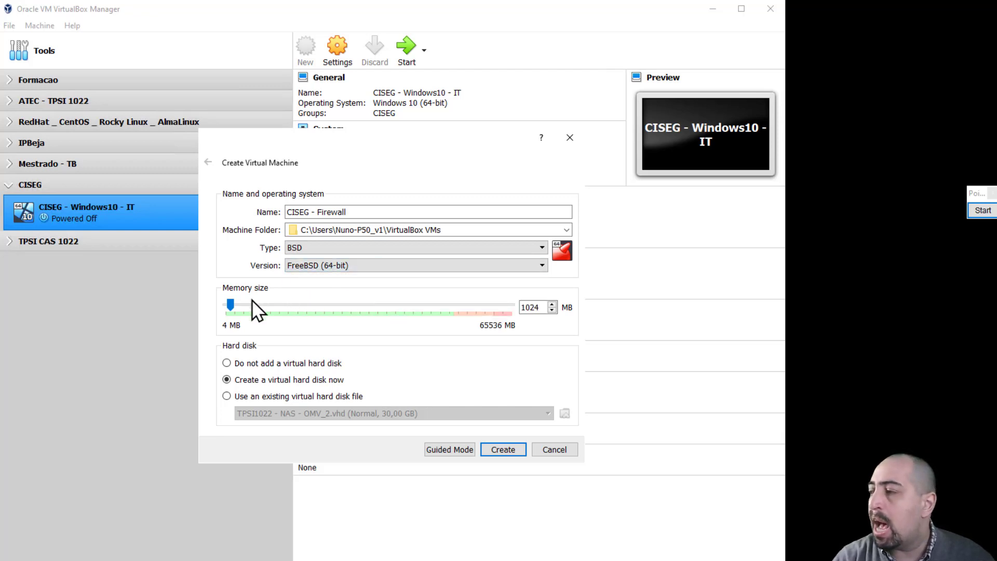
drag(231, 308, 238, 303)
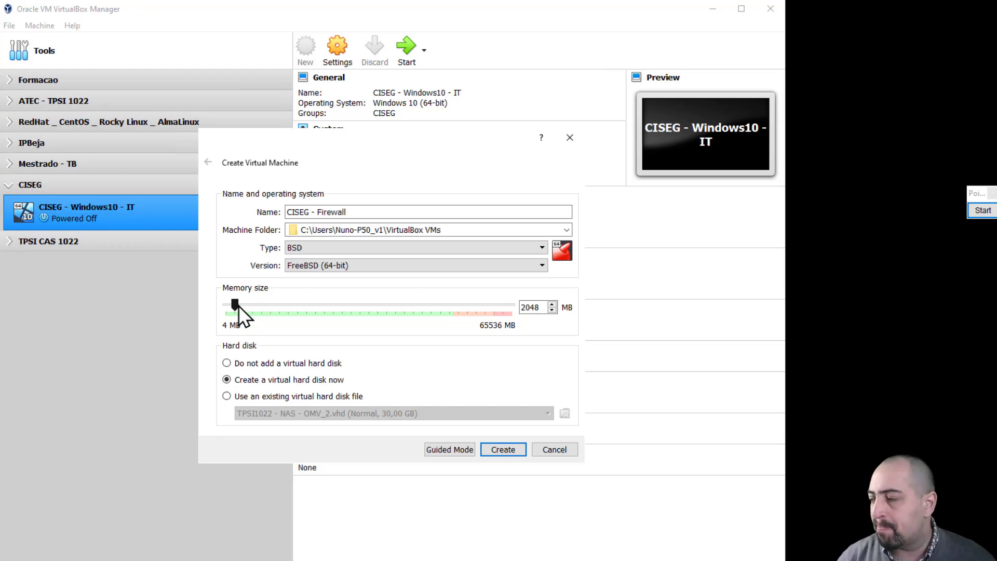
click(502, 449)
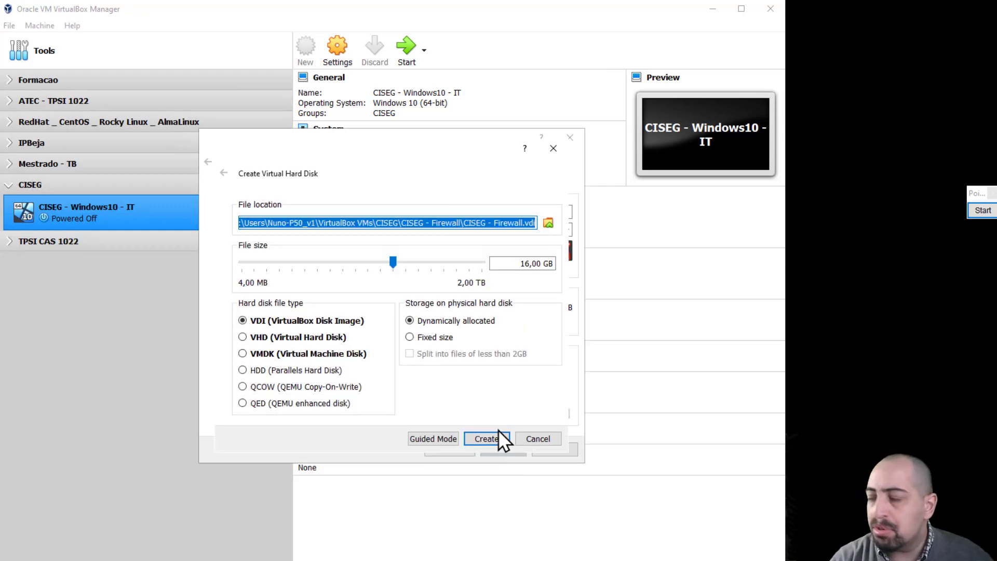
Step: Create the firewall machine's virtual hard disk as a VHD file with a size of 50 GB
click(292, 340)
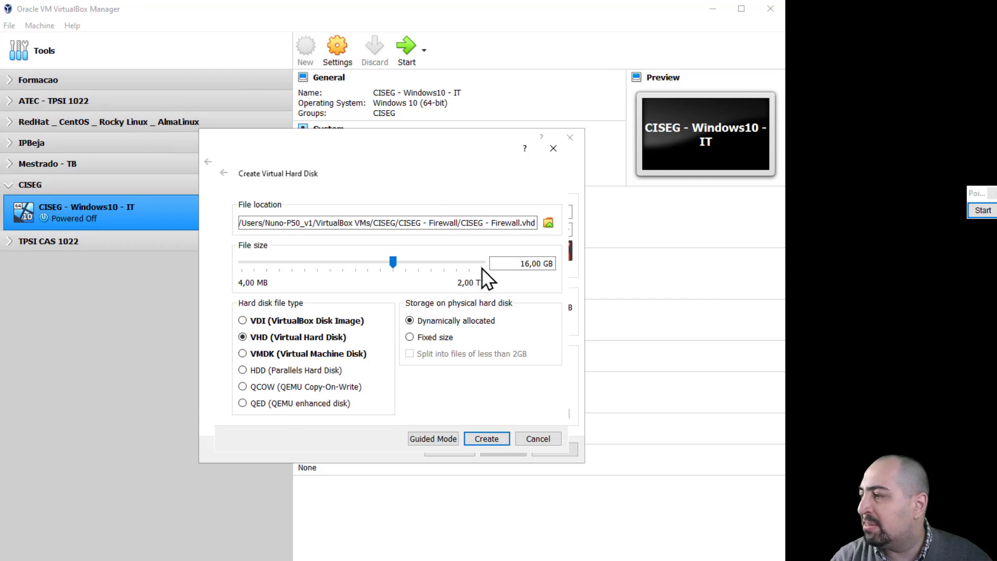
drag(518, 263, 530, 263)
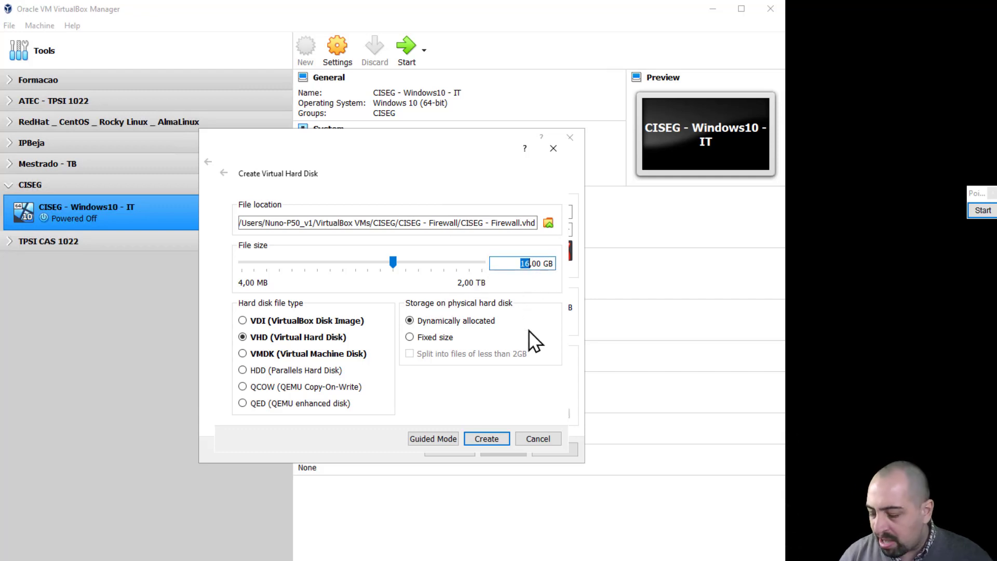
text(50)
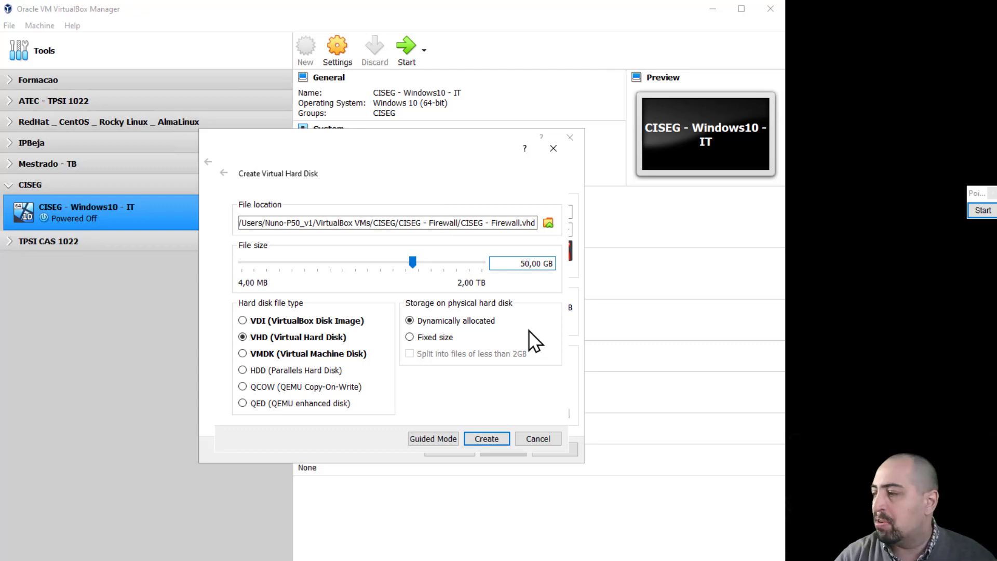
click(494, 442)
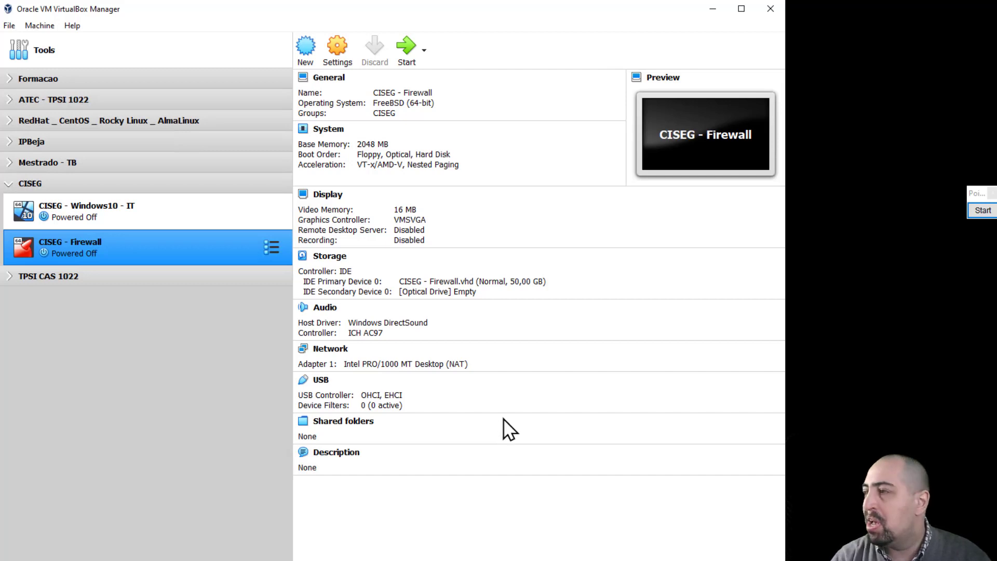
Step: Open the CISEG - Firewall machine's settings and assign it 2 processors
click(344, 55)
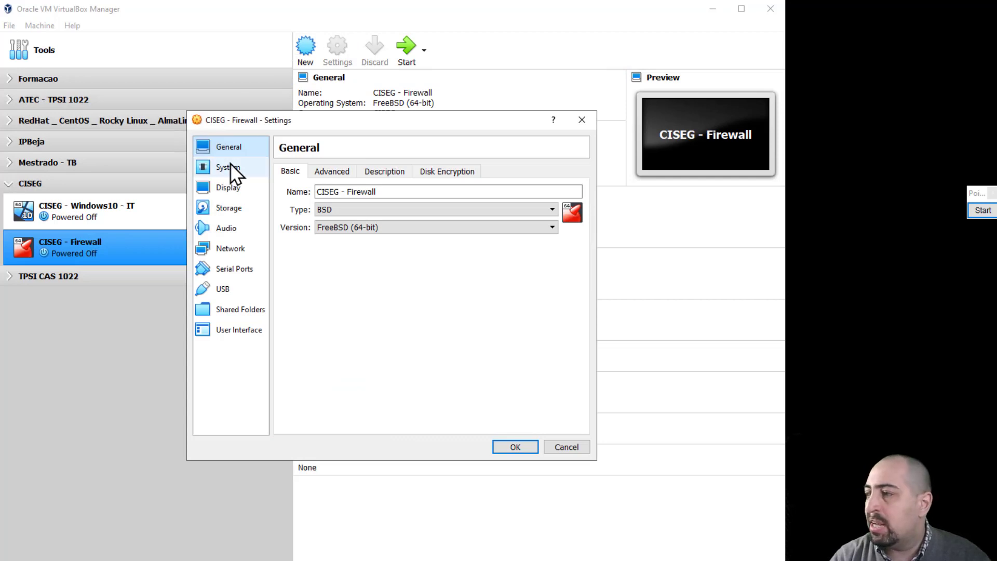
click(232, 171)
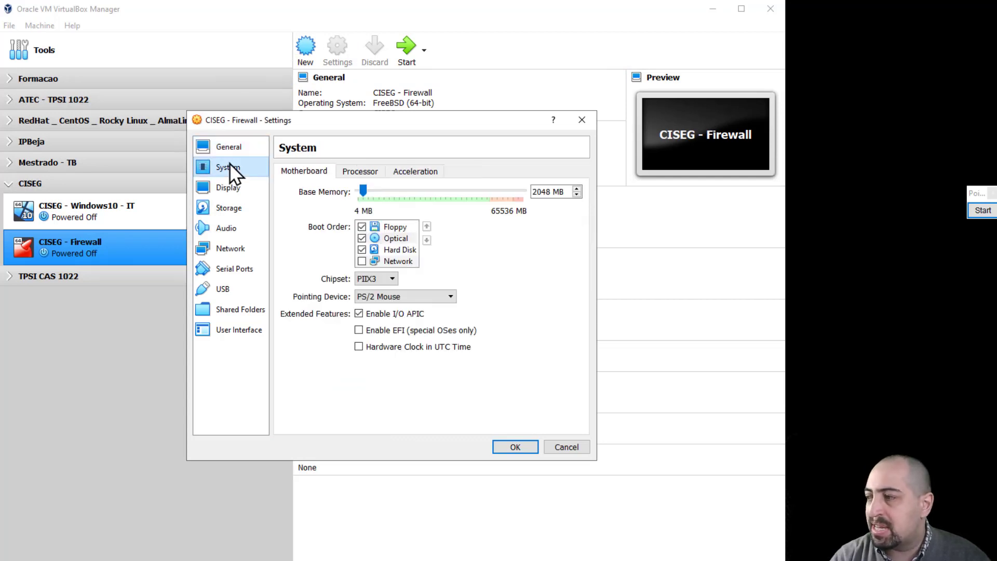
click(358, 170)
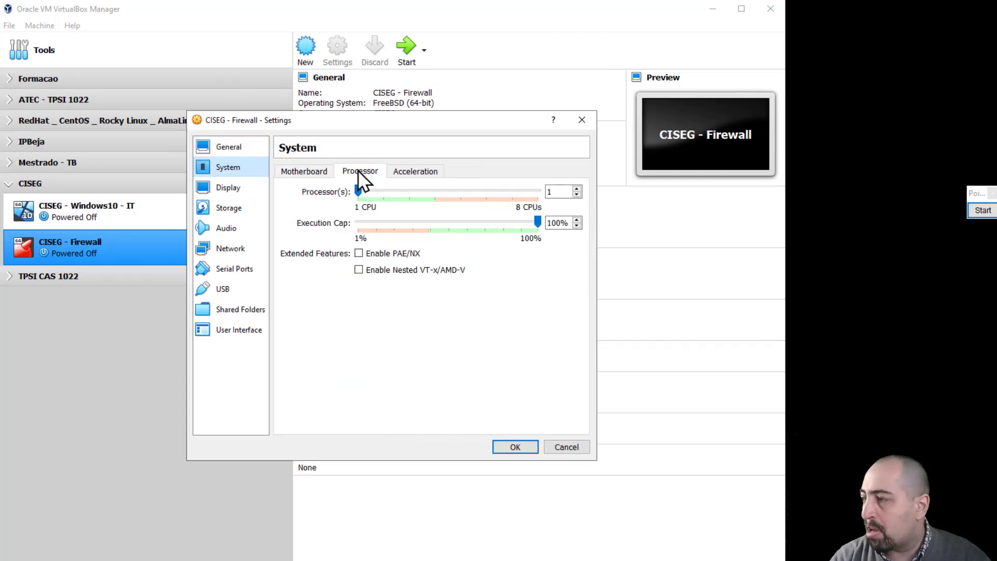
click(380, 192)
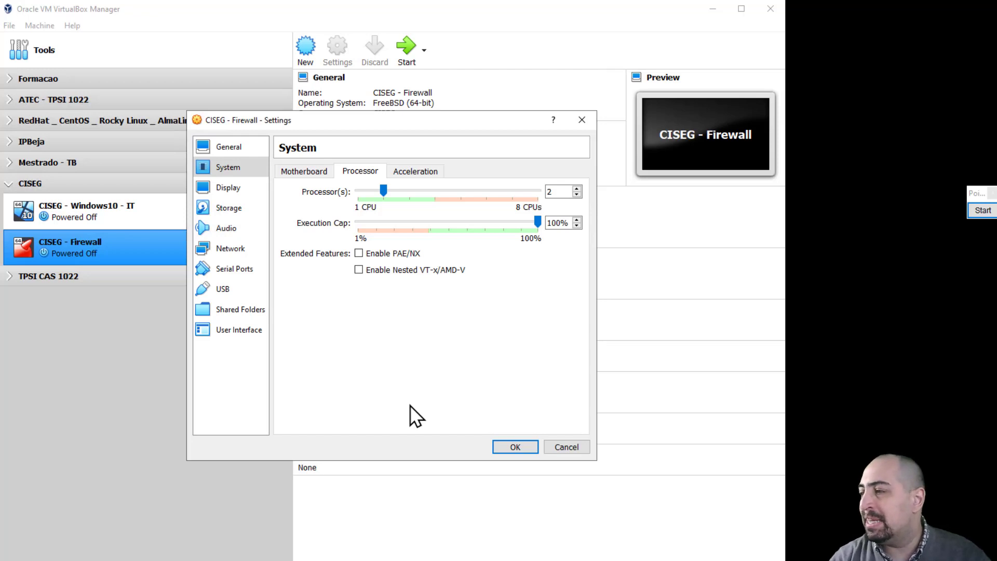
Step: Attach the firewall machine's network Adapter 1 to the NAT Network named INTERNET
click(229, 243)
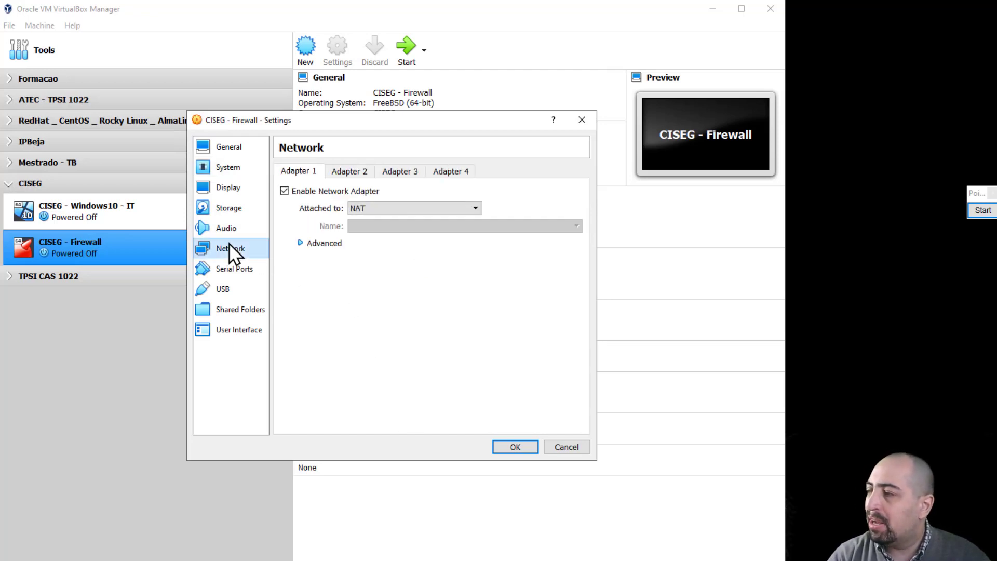
click(416, 209)
click(398, 271)
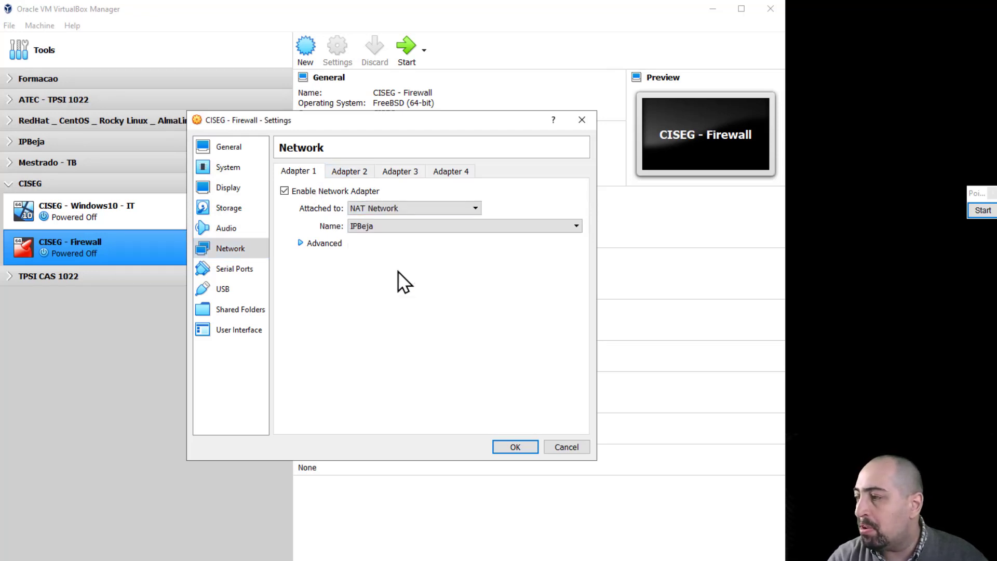
click(378, 227)
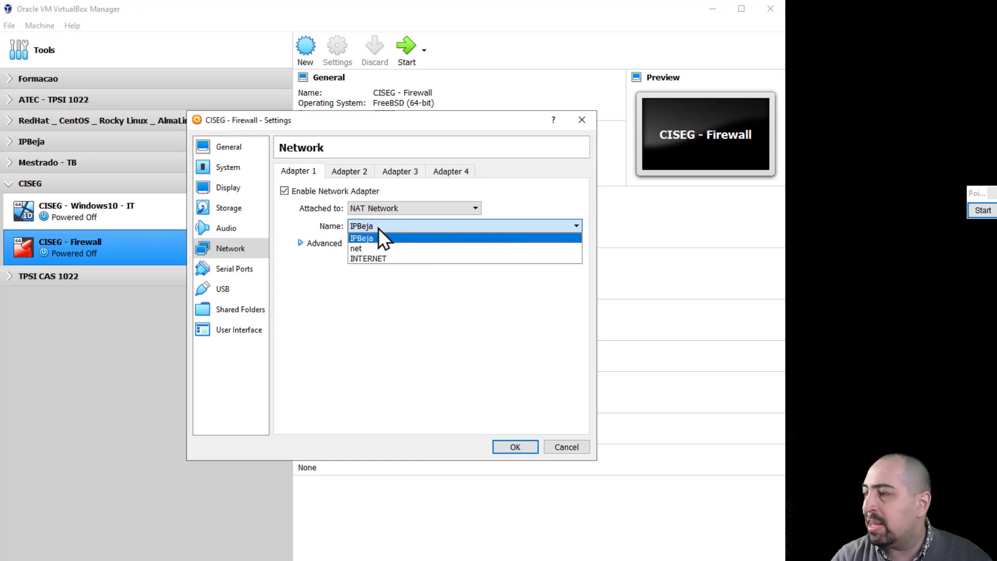
click(387, 260)
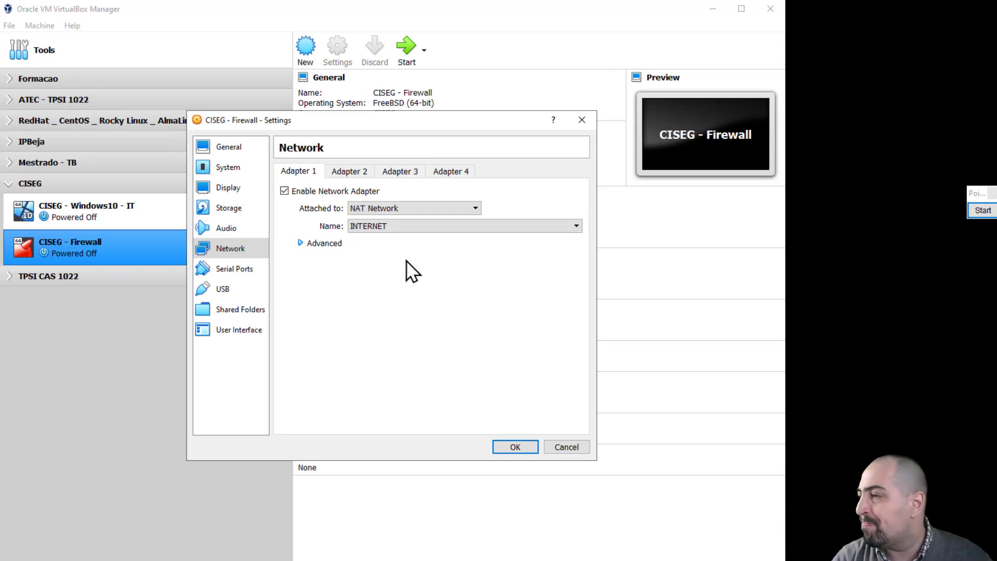
Step: Enable network Adapter 2 and attach it to an Internal Network named "green"
click(348, 171)
click(335, 188)
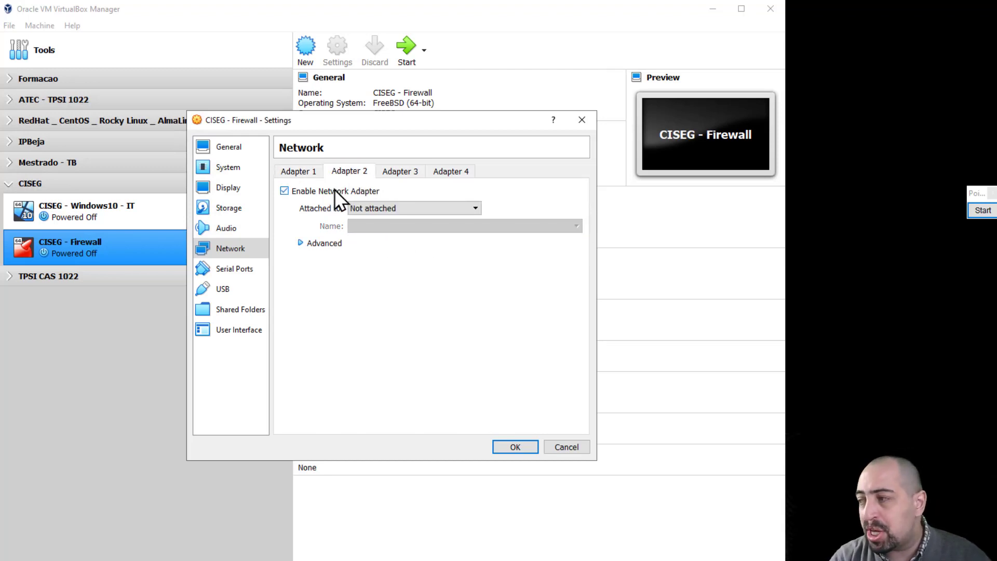
click(370, 209)
click(399, 241)
double_click(402, 226)
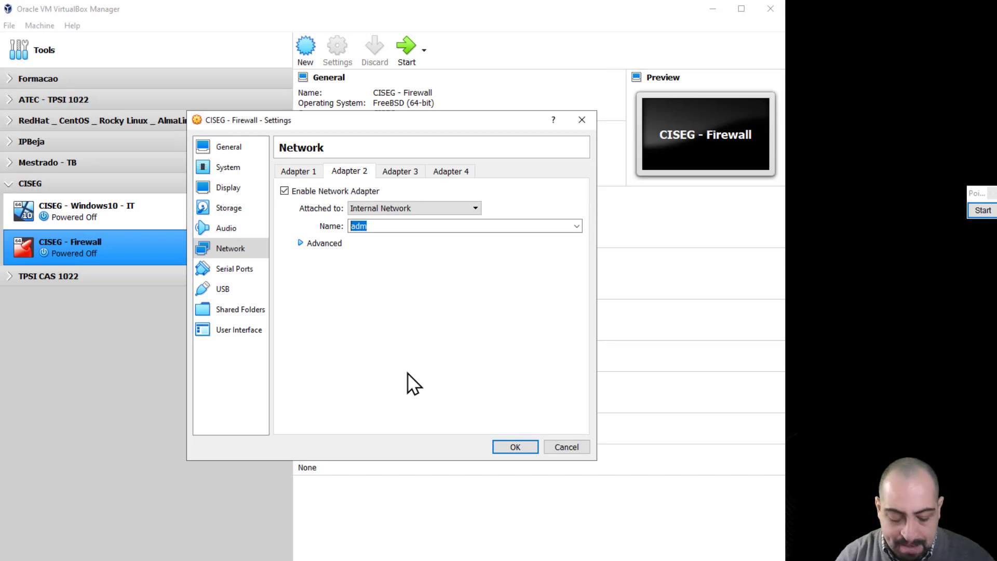
text(green)
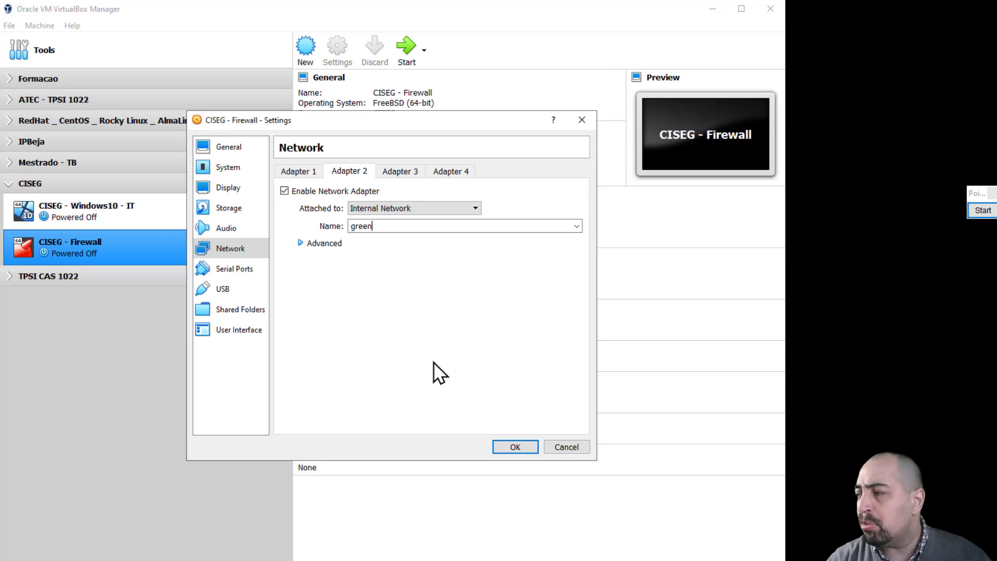
Step: Enable network Adapter 3 and attach it to an Internal Network named "blue"
click(408, 171)
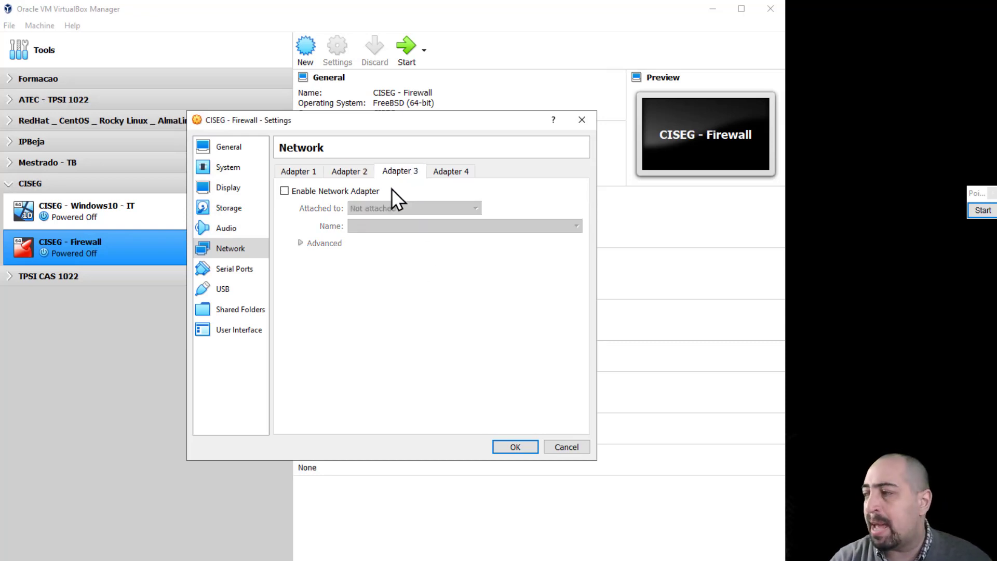
click(369, 191)
click(381, 209)
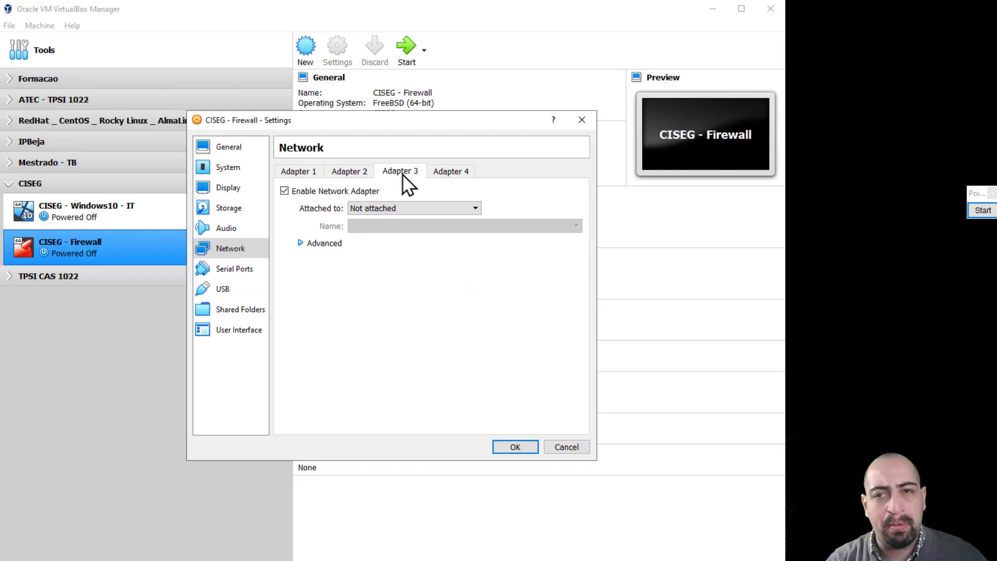
click(411, 209)
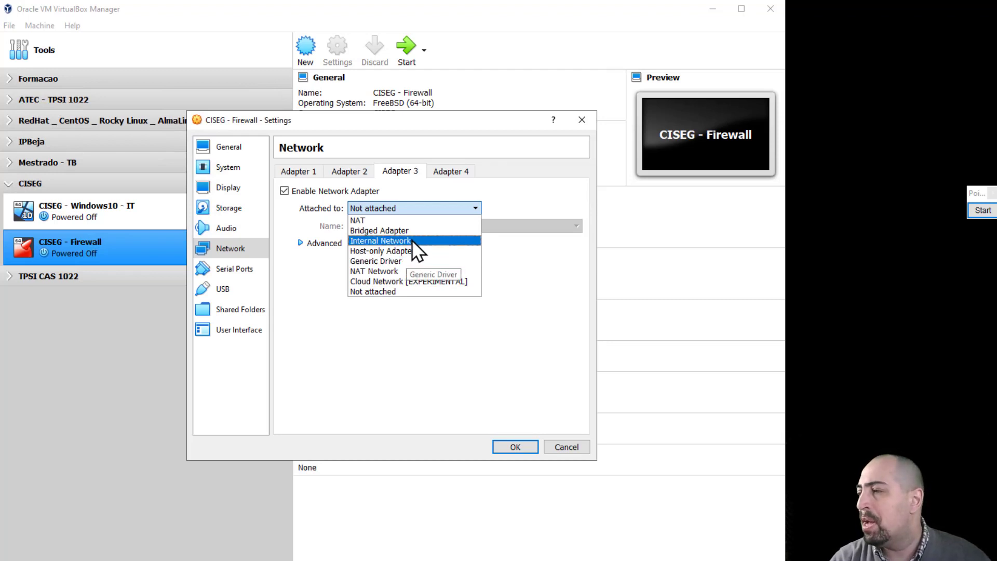
click(412, 240)
drag(410, 225, 300, 224)
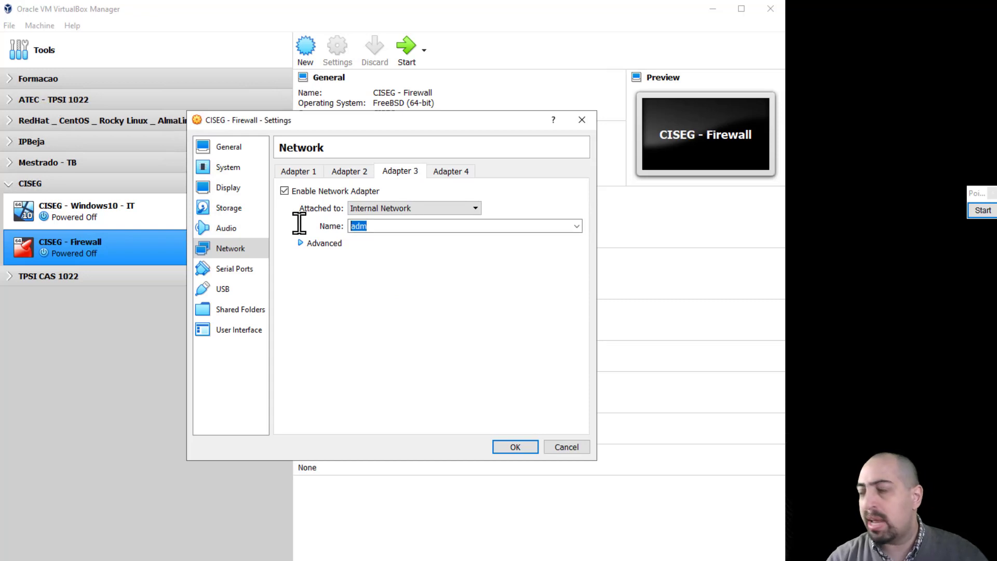
text(blue)
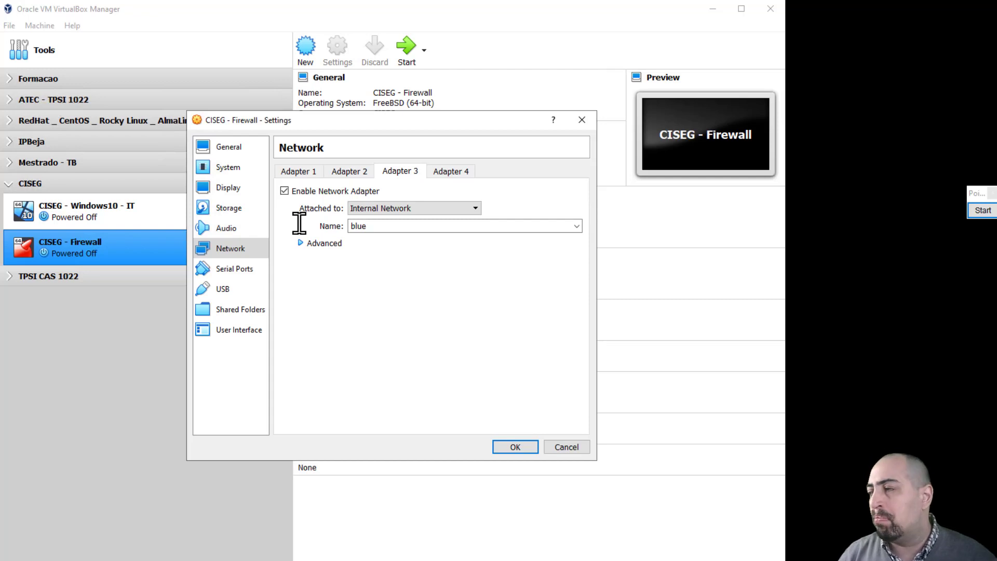
Step: Enable network Adapter 4 and attach it to an Internal Network named "dmz"
click(451, 171)
click(333, 193)
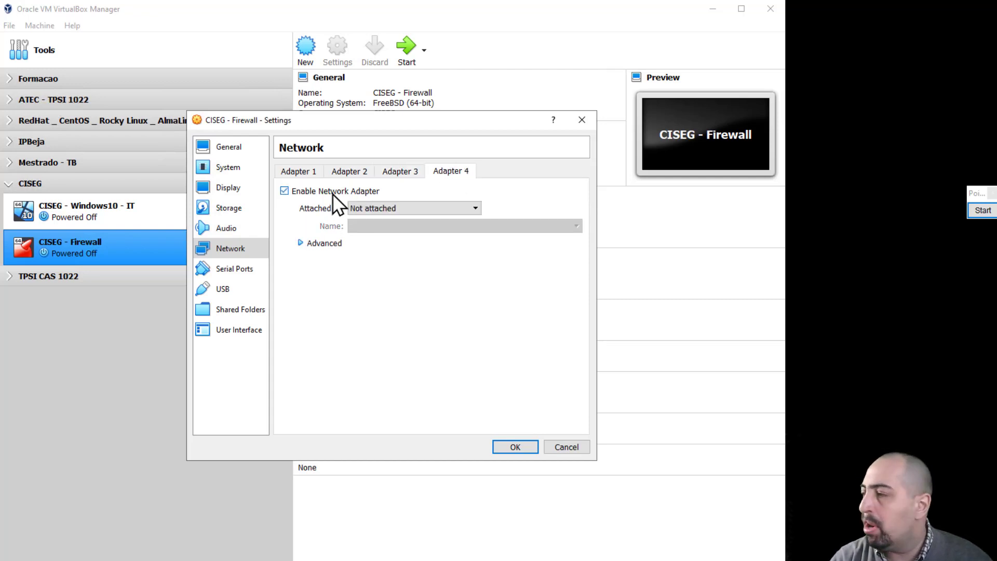
click(405, 203)
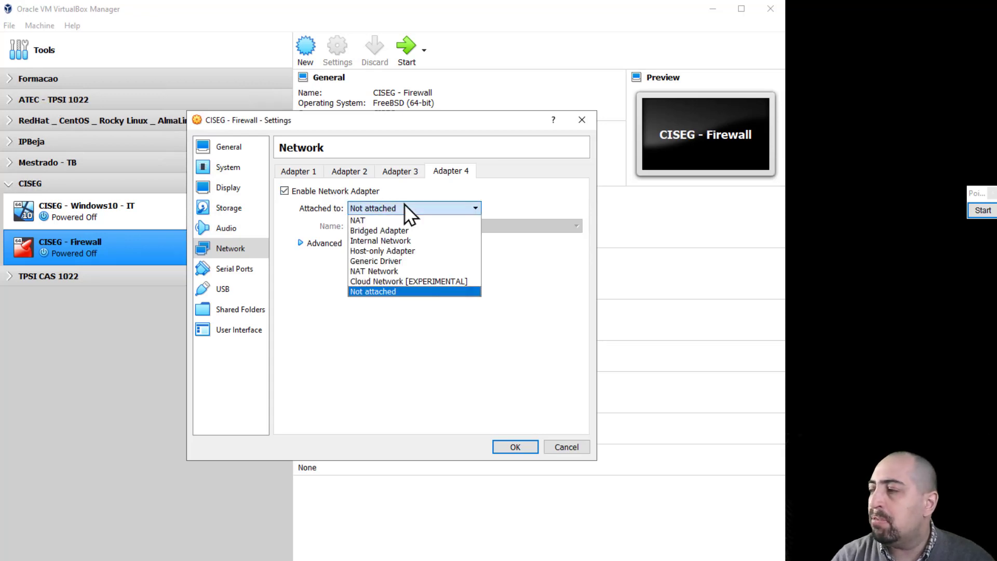
click(409, 240)
double_click(352, 226)
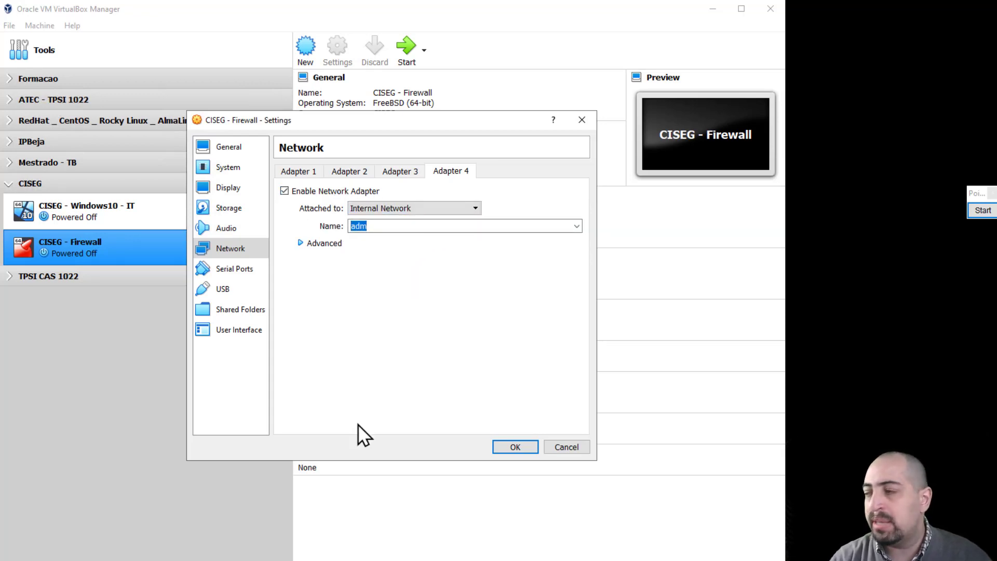
text(dmz)
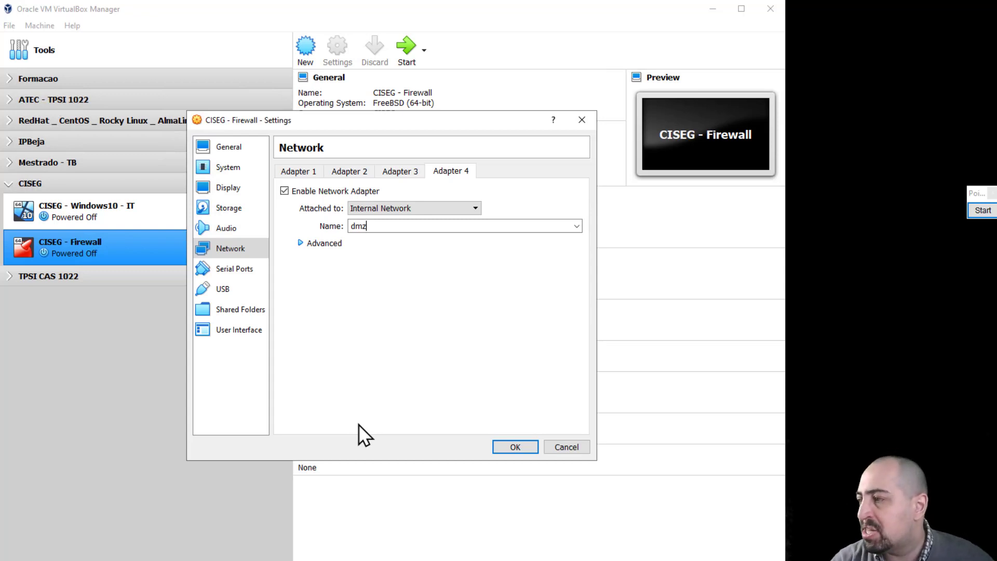
Step: Review the configuration of all four network adapters and save the firewall machine's settings
click(291, 173)
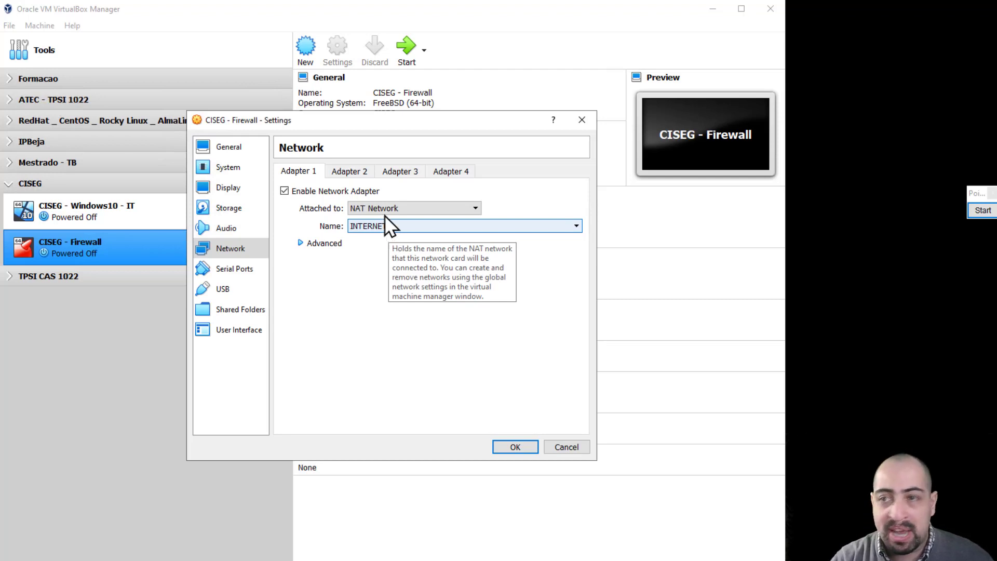
click(350, 171)
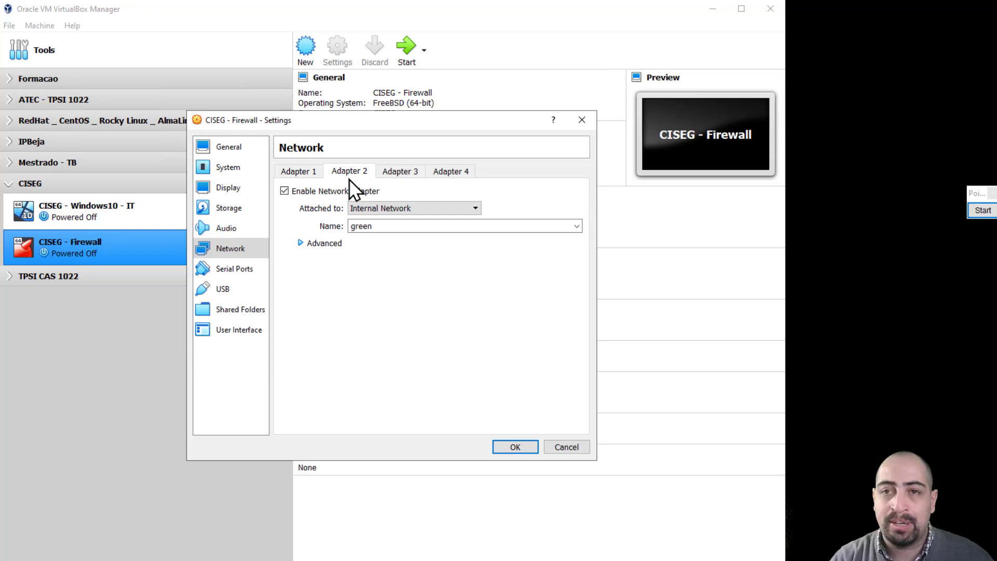
click(388, 170)
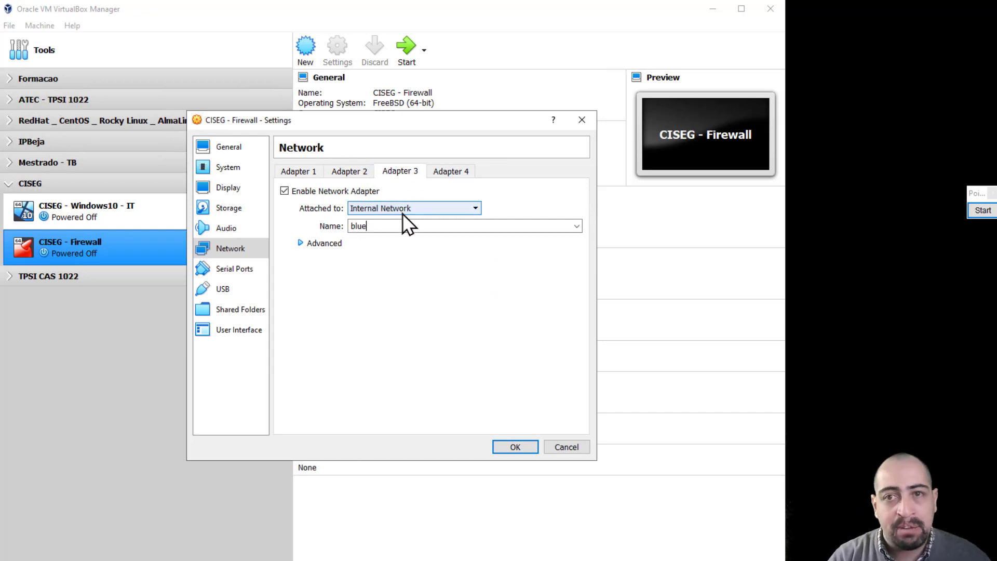
click(443, 176)
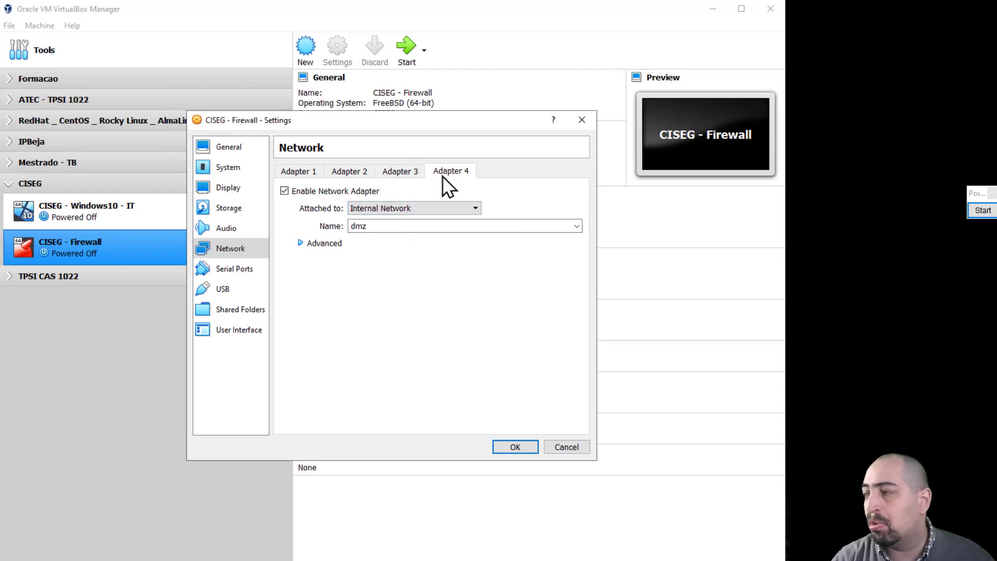
click(515, 447)
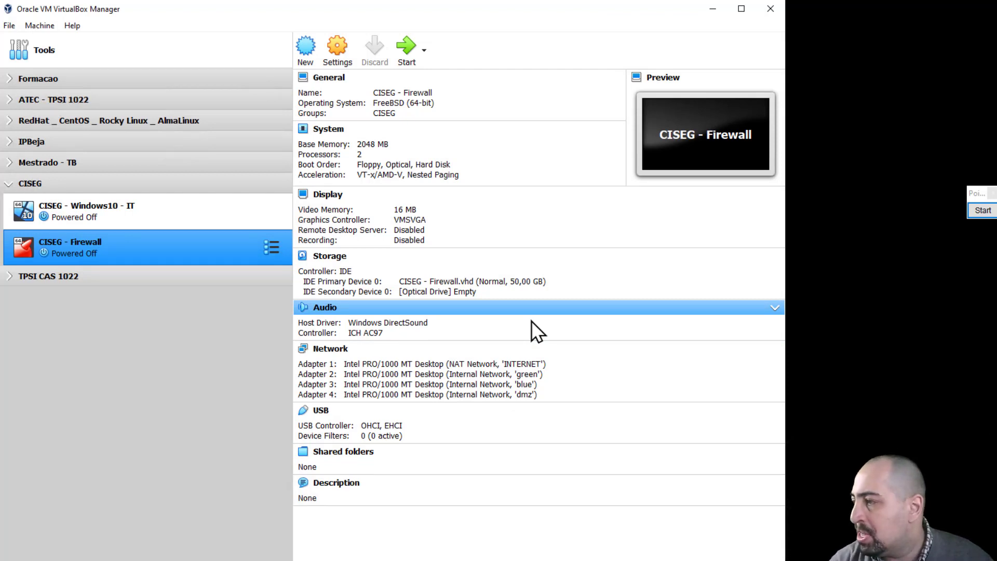
Step: Load the disk file pfSense-CE-2.6.0-RELEASE-amd64.iso into the firewall machine's empty optical drive
click(452, 292)
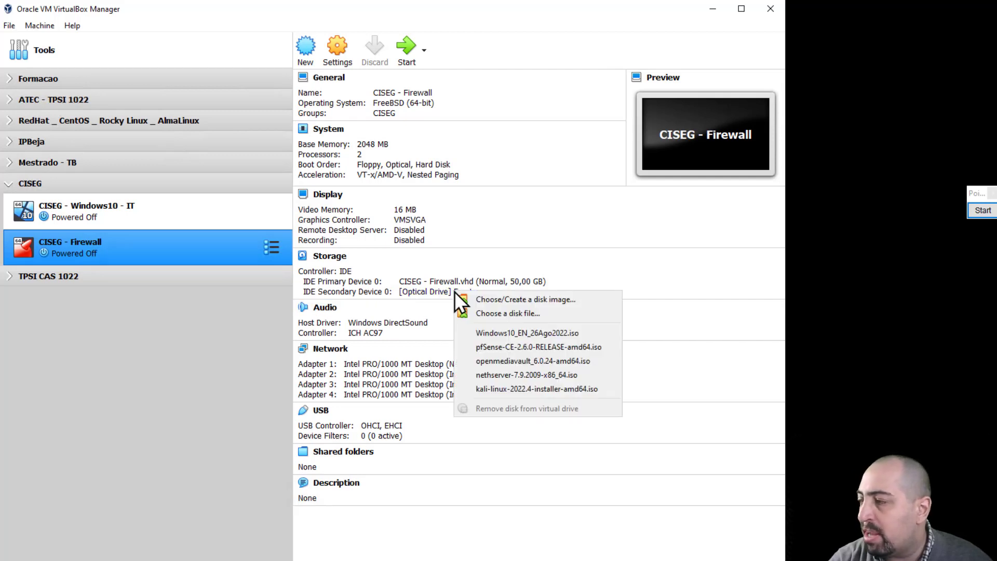
click(486, 313)
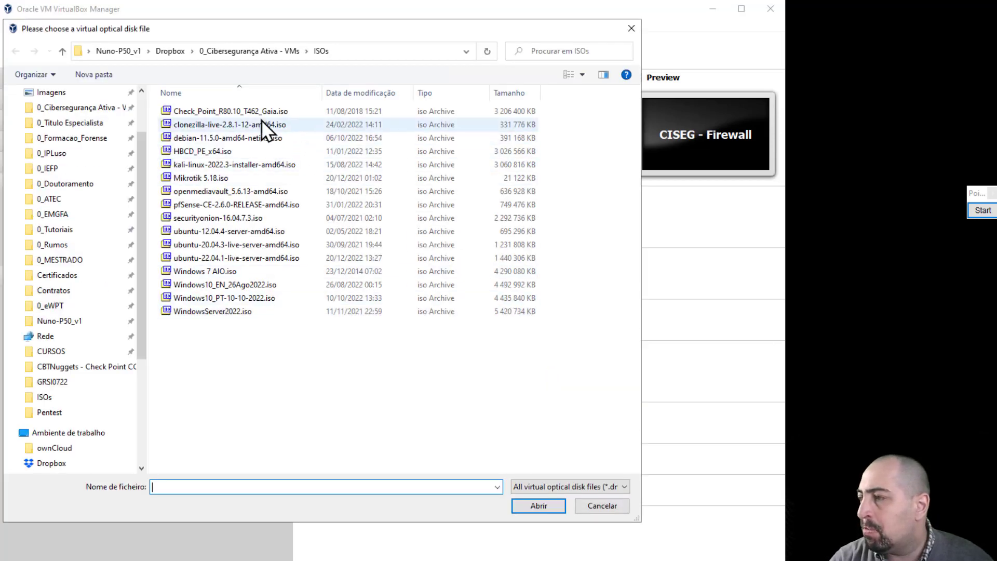
click(221, 203)
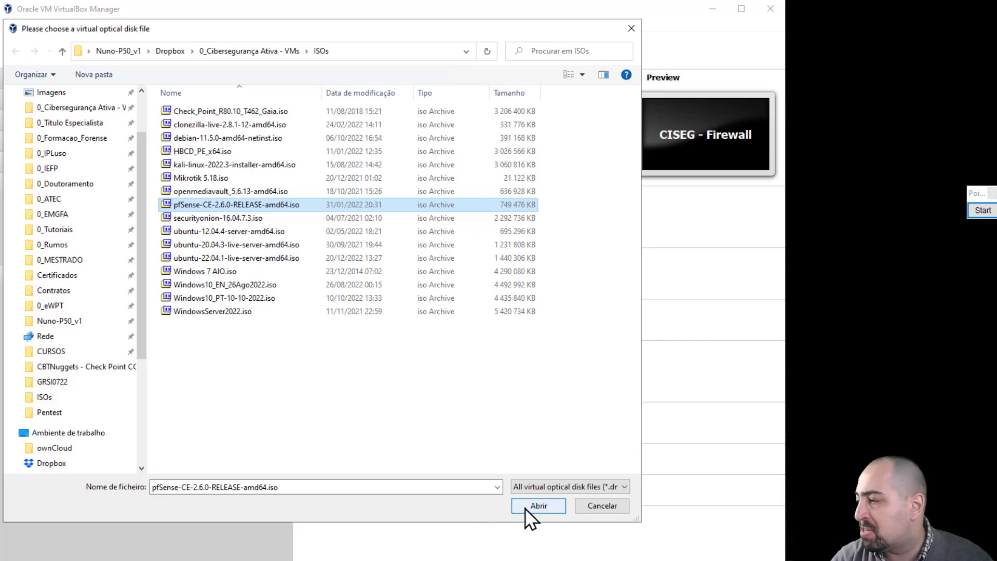
click(538, 506)
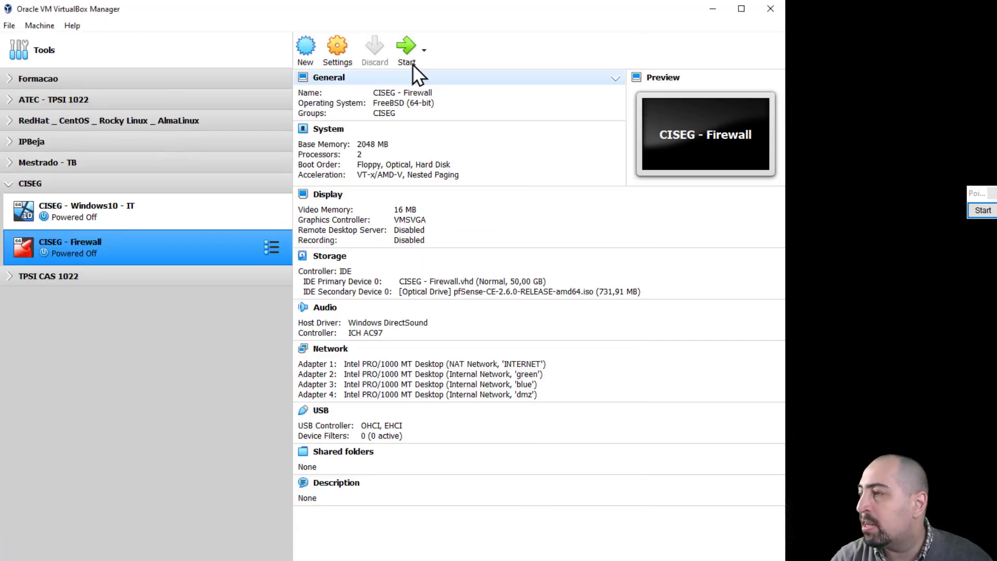
Step: Start the CISEG - Firewall machine and bring up its console window maximized
click(406, 49)
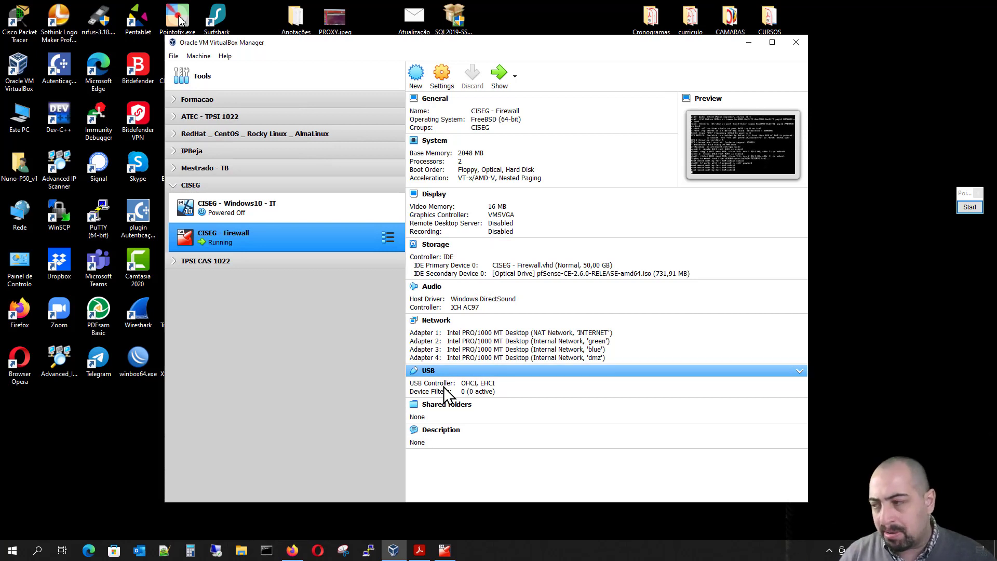
click(447, 549)
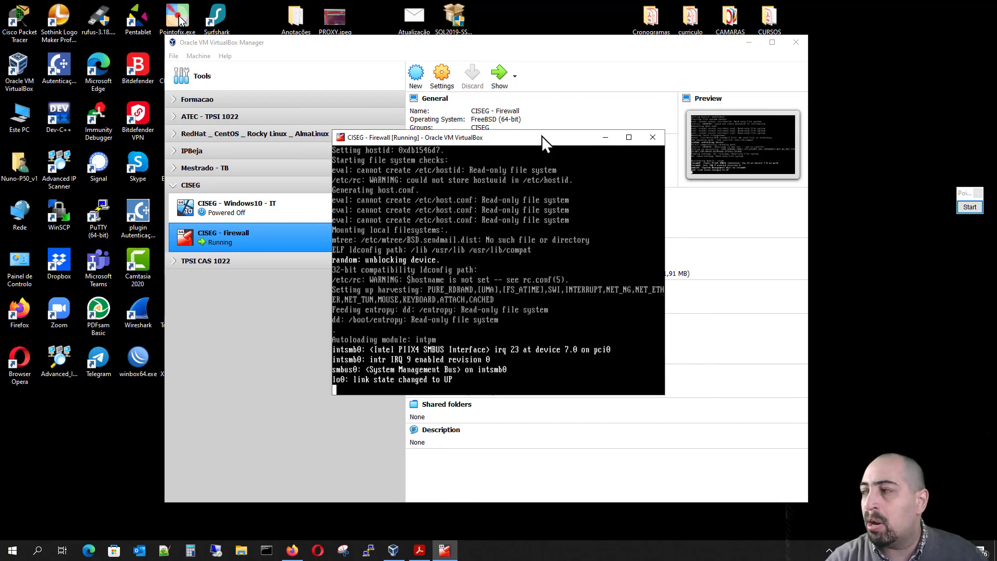
double_click(542, 136)
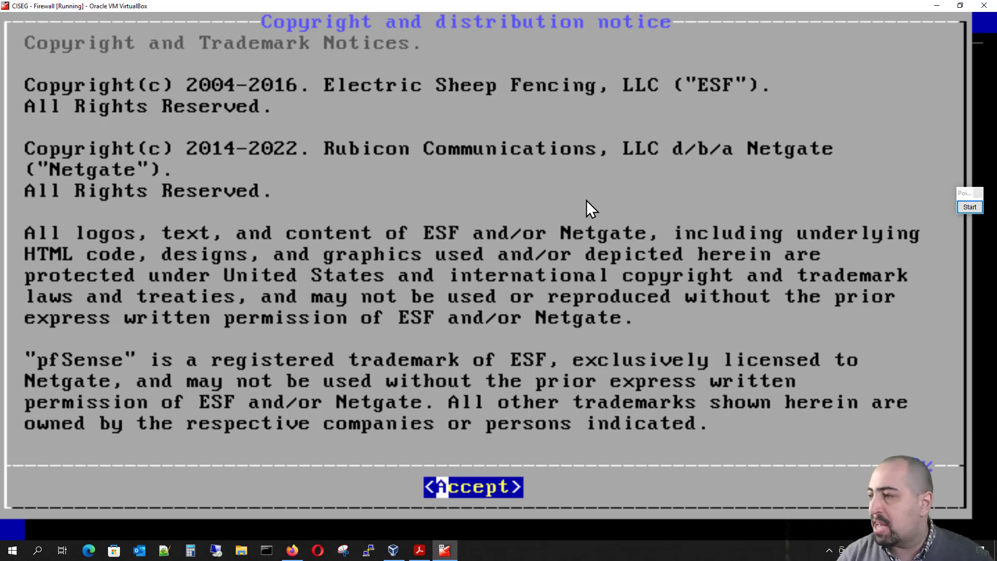
Step: Accept the copyright and distribution notice and choose to install pfSense
key(Return)
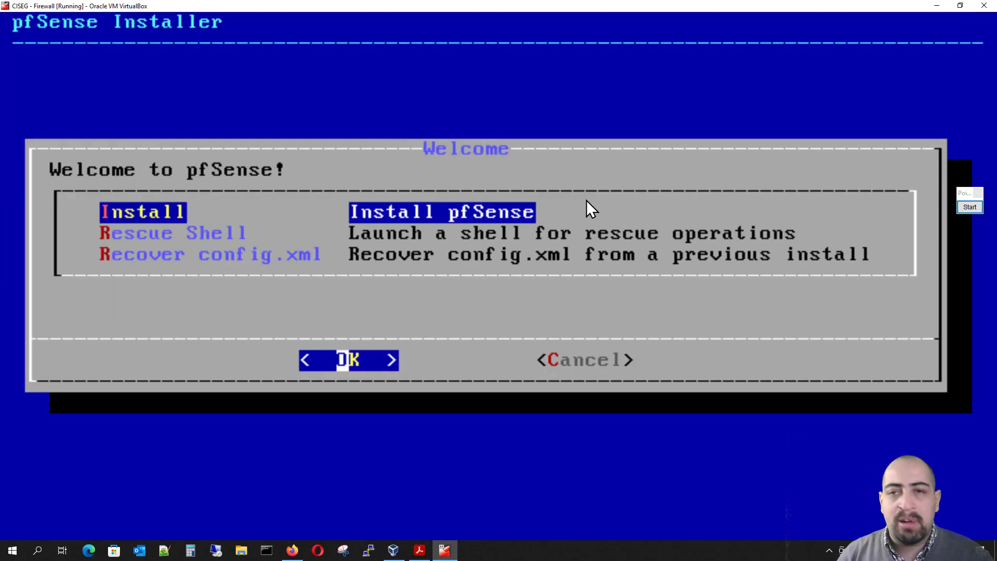
key(Return)
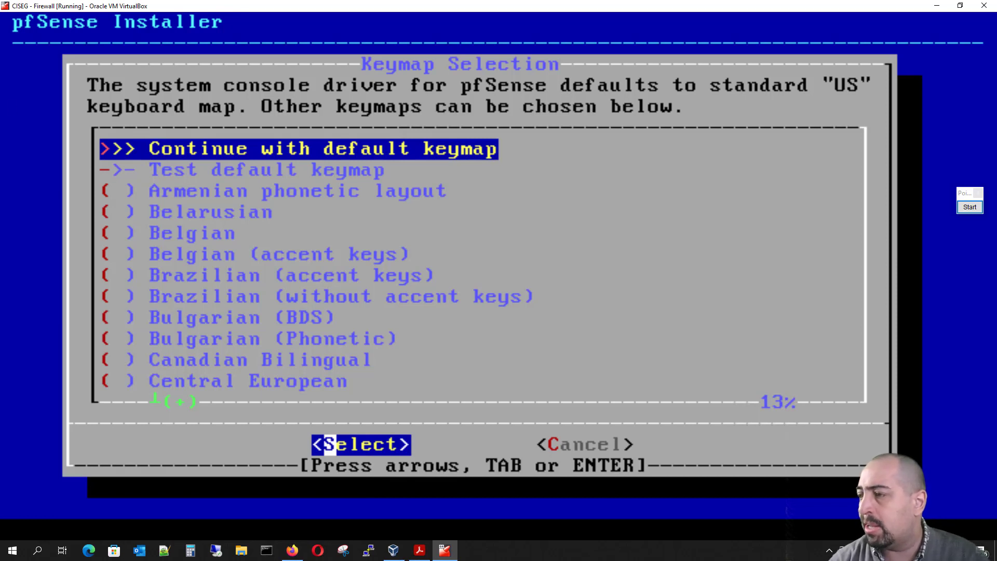
Step: Select the Portuguese keymap and continue the installation with pt.kbd
key(Down)
key(Down)
key(Down)
key(Down)
key(Down)
key(Down)
key(Down)
key(Down)
key(Down)
key(Down)
key(Down)
key(Down)
key(Down)
key(Down)
key(Down)
key(Down)
key(Down)
key(Down)
key(Down)
key(Down)
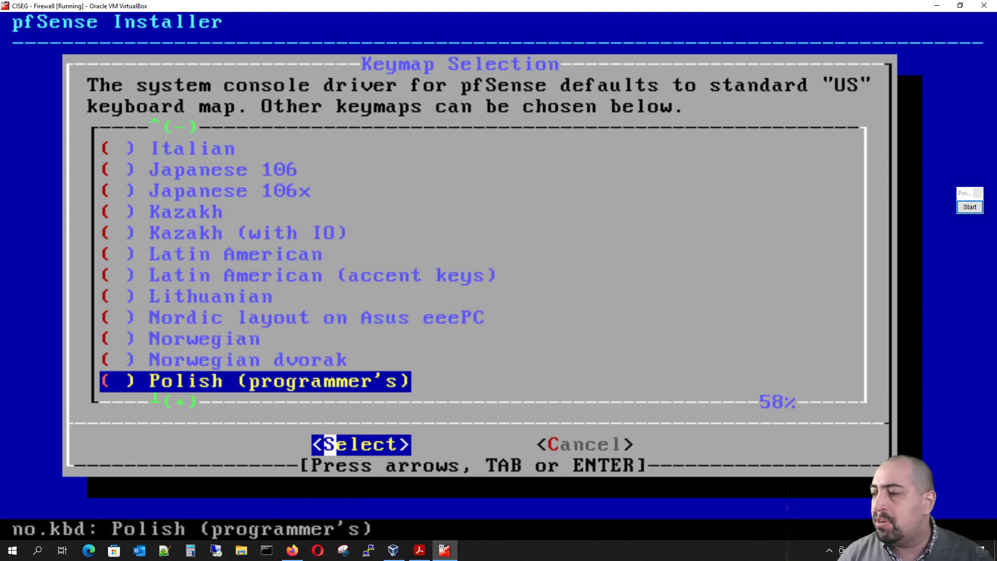
key(Down)
key(Down)
key(Down)
key(Down)
key(Down)
key(Down)
key(Down)
key(Up)
key(Up)
key(Up)
key(Up)
key(Up)
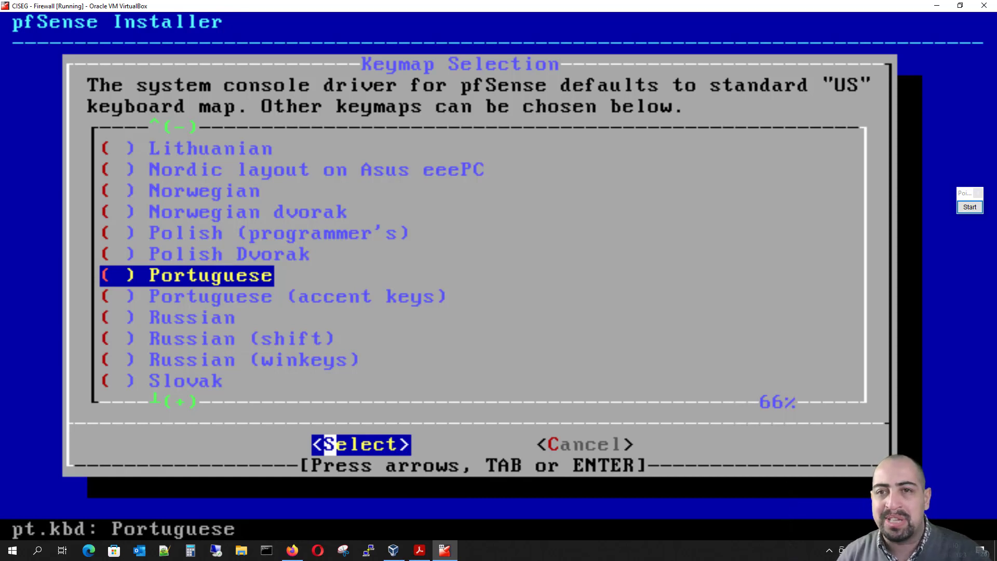
key(Return)
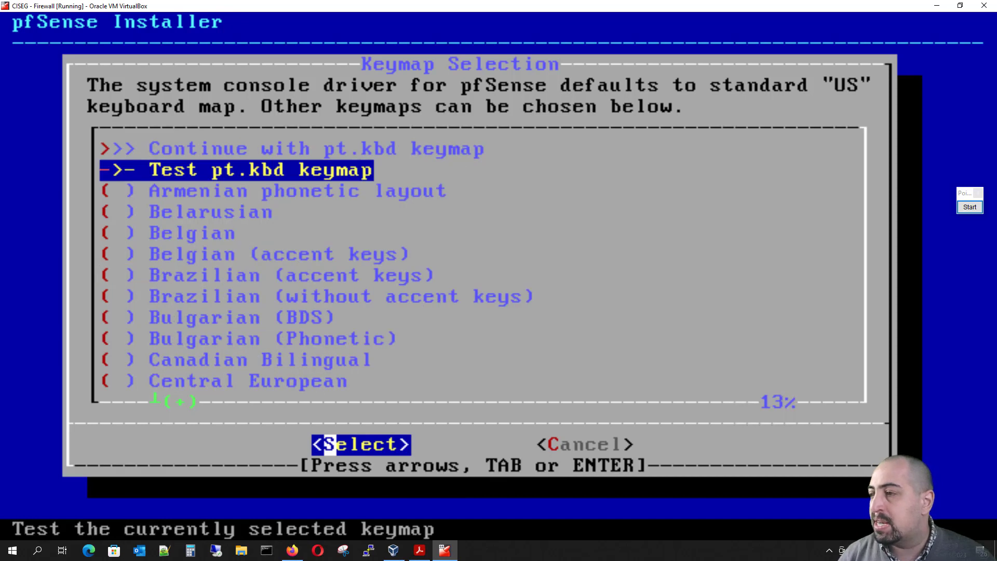
key(Up)
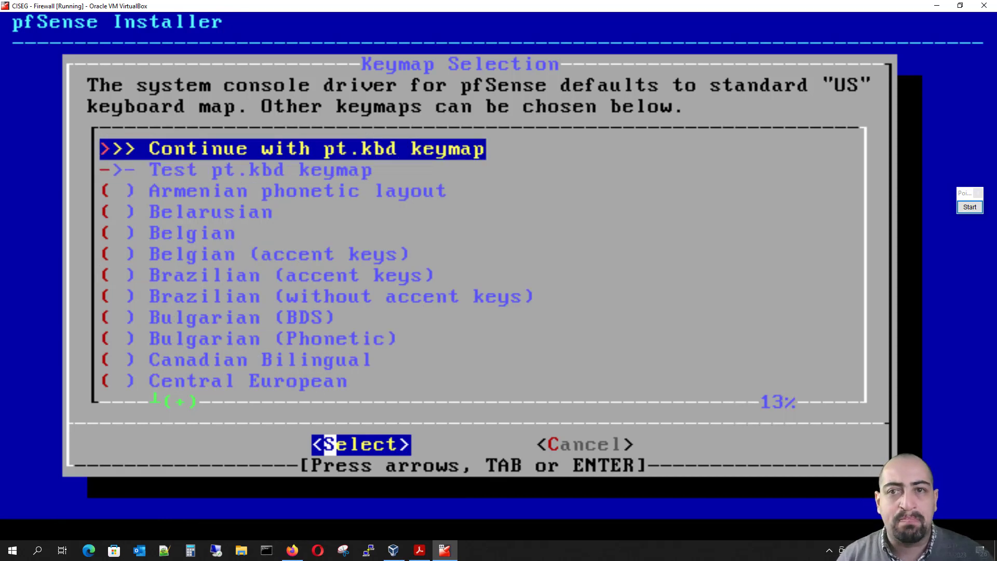
key(Return)
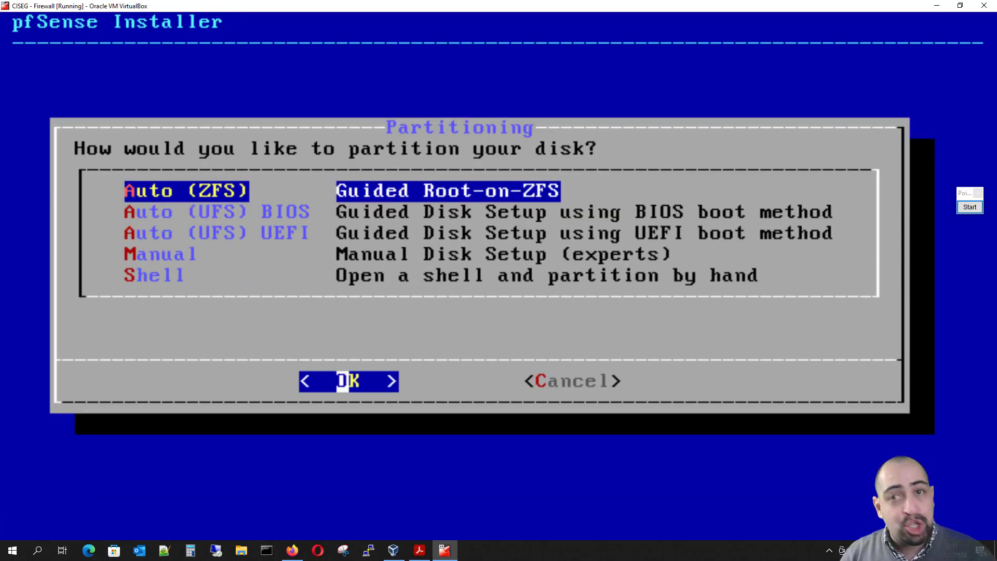
Step: Choose Auto (ZFS) guided partitioning and set the pool's virtual device type to stripe with no redundancy
key(Return)
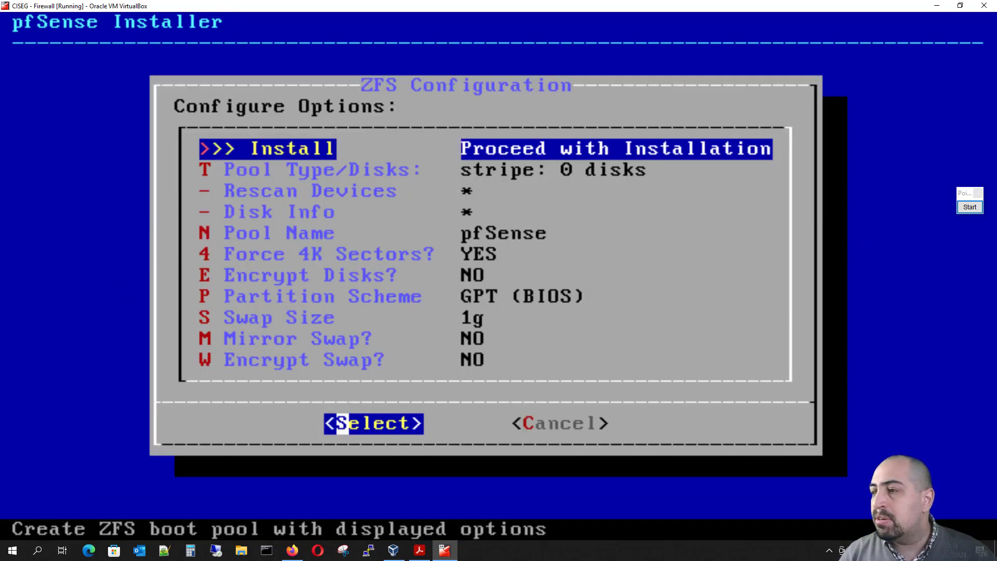
key(Down)
key(Return)
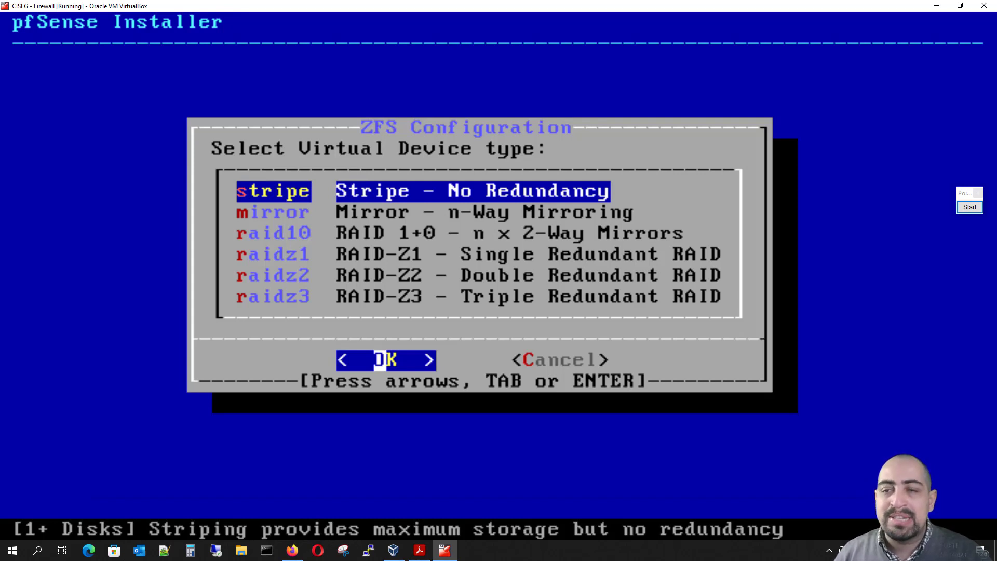
key(Return)
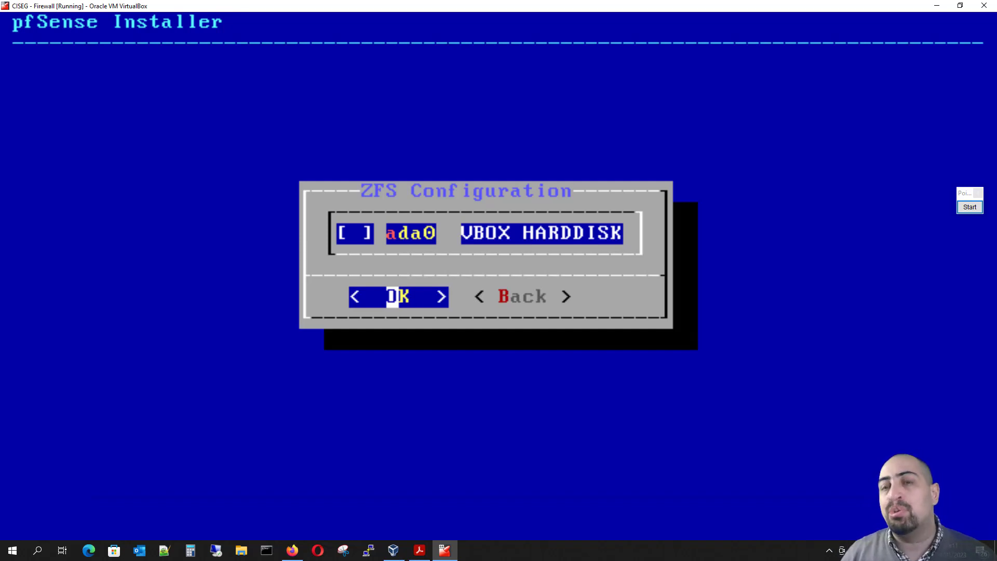
Step: Try to confirm the stripe pool with no disk selected and return to the disk selection
key(space)
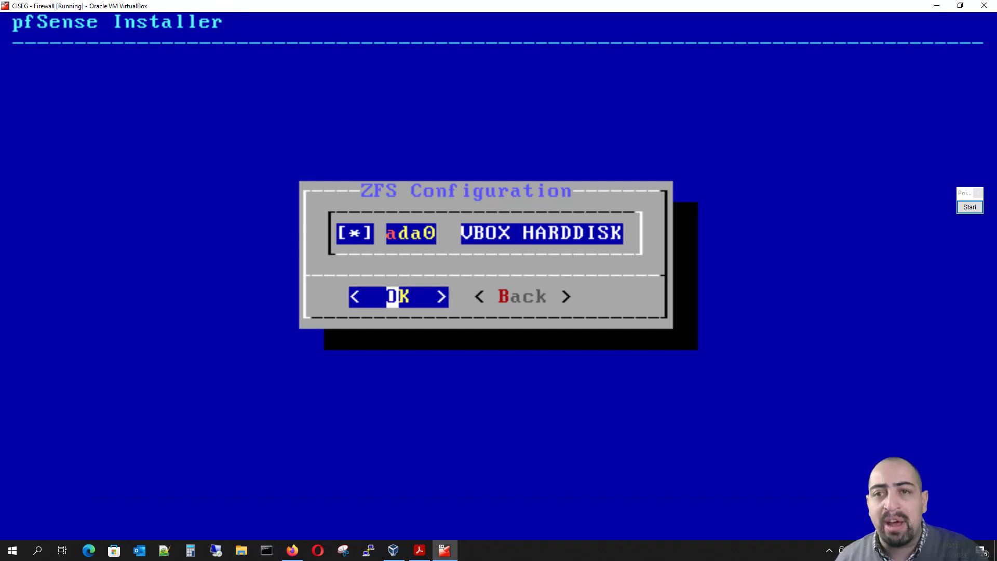
key(space)
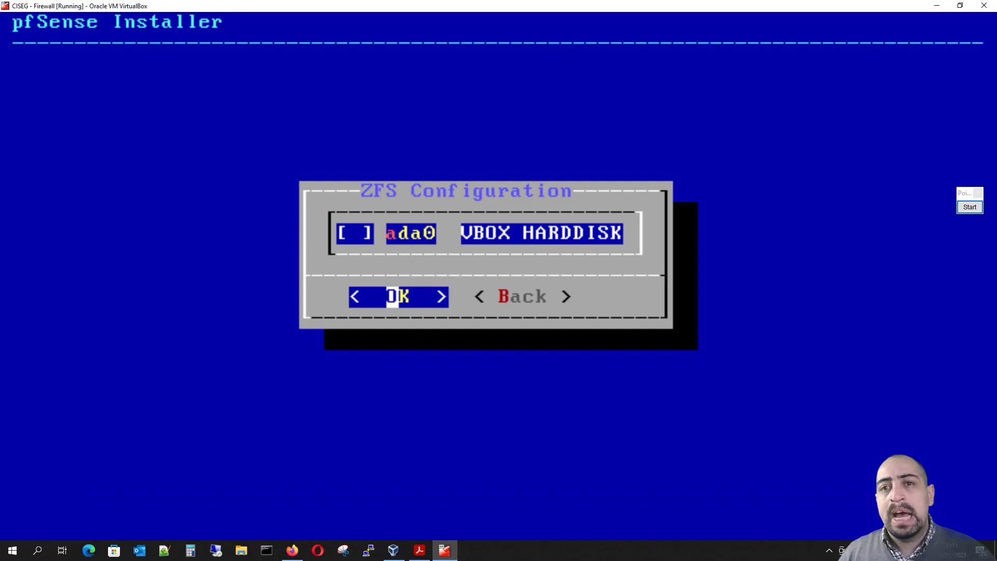
key(Return)
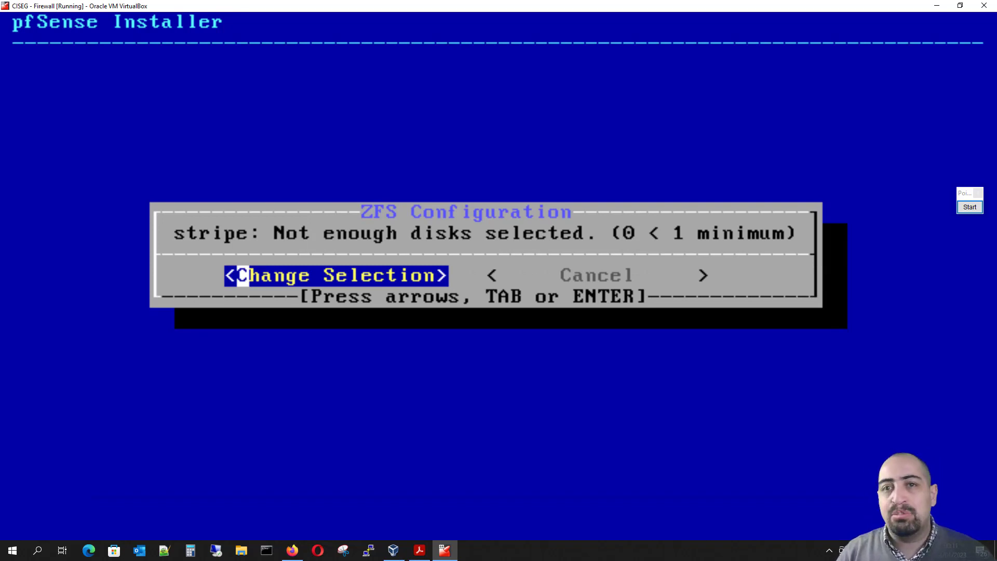
key(Return)
Step: Select the ada0 VBOX HARDDISK disk for the ZFS pool and confirm running the installation on it
key(space)
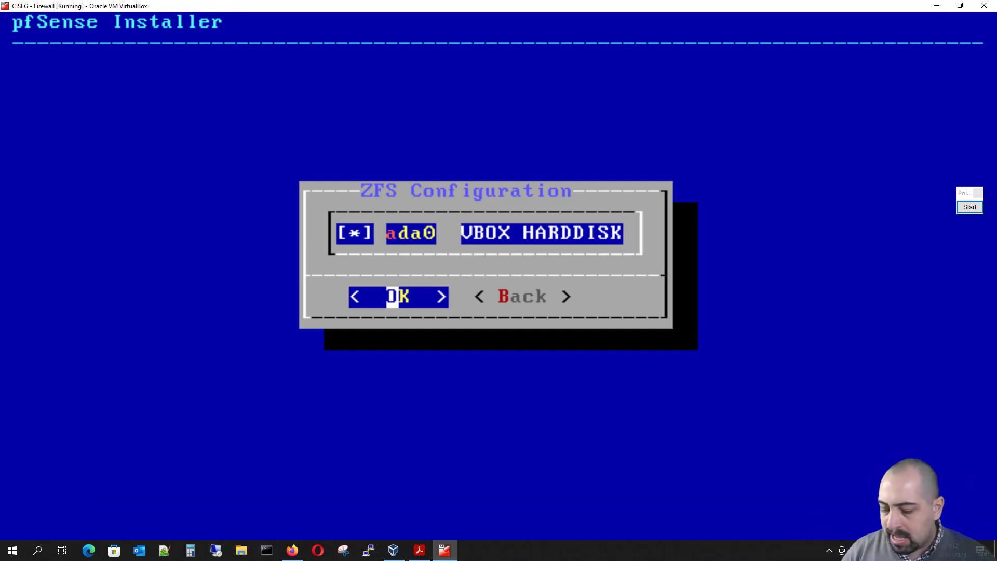
key(Return)
key(Left)
key(Return)
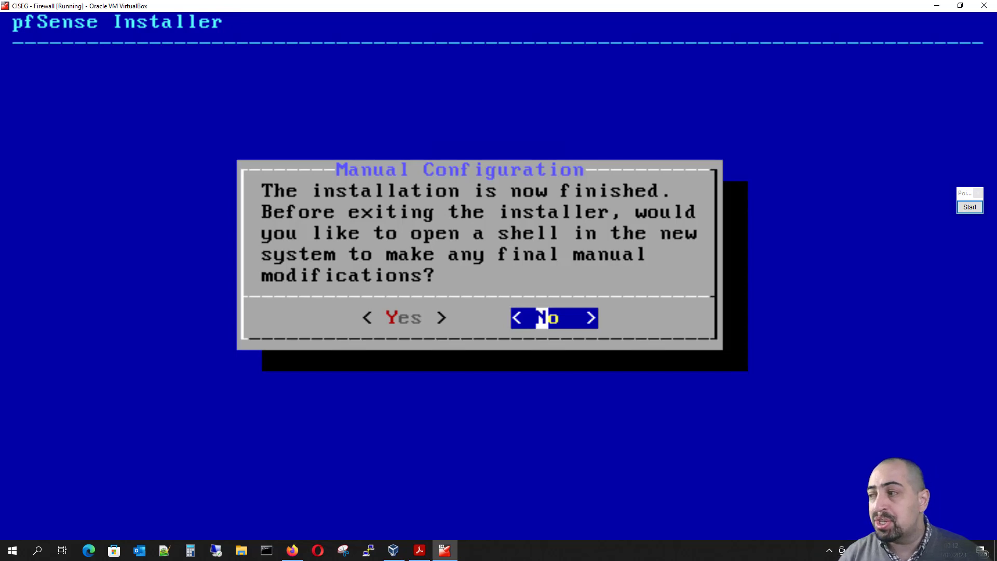
Step: Open a shell in the newly installed system and shut the machine down with the poweroff command
key(Left)
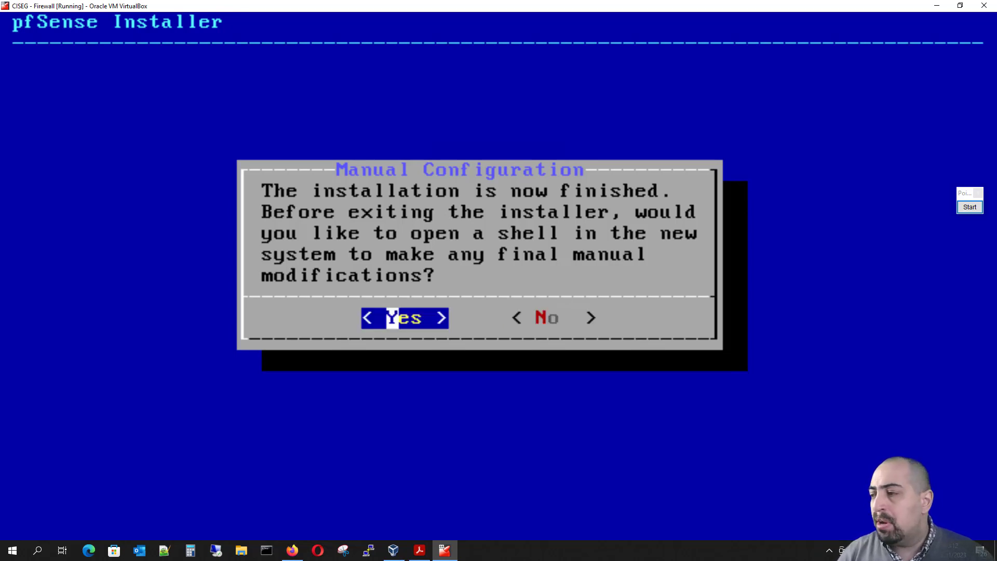
key(Return)
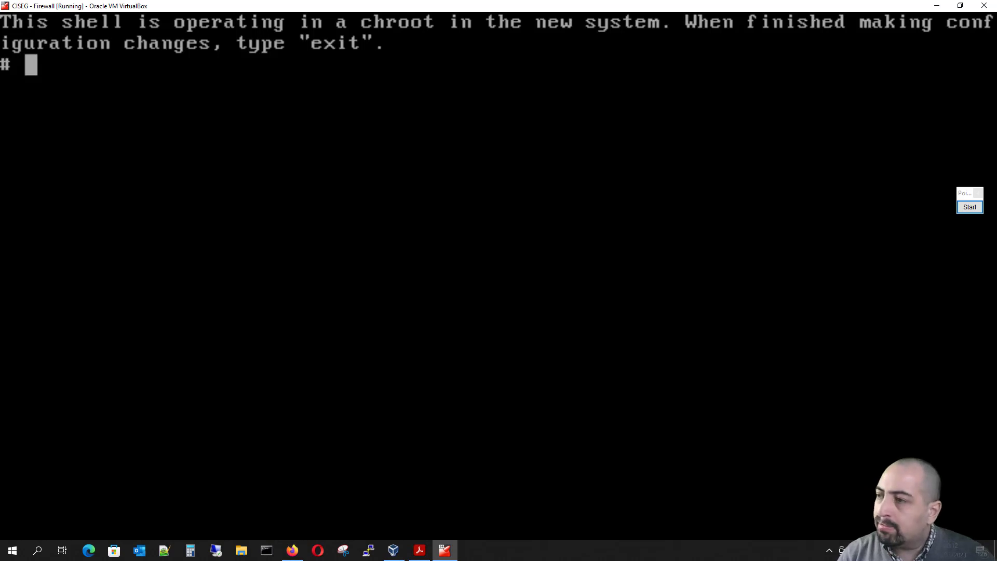
text(poweroff)
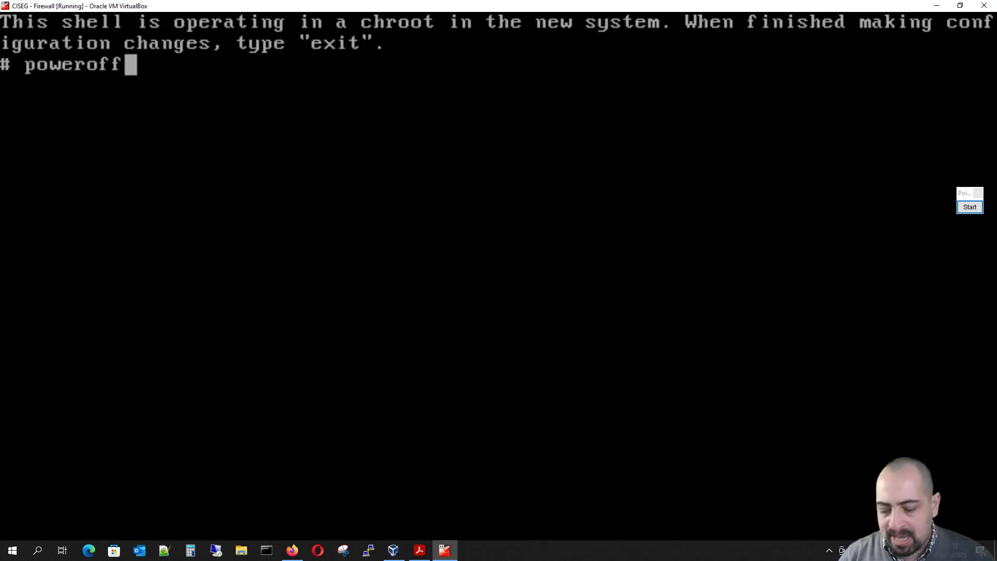
key(Return)
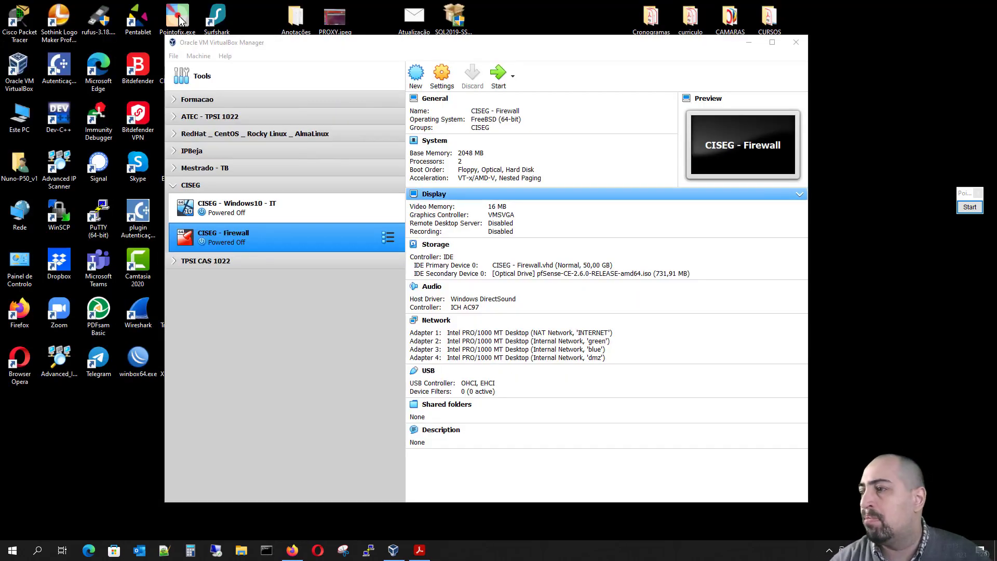
Step: Remove the pfSense installation image from the firewall machine's optical drive and start the machine from its hard disk
click(519, 275)
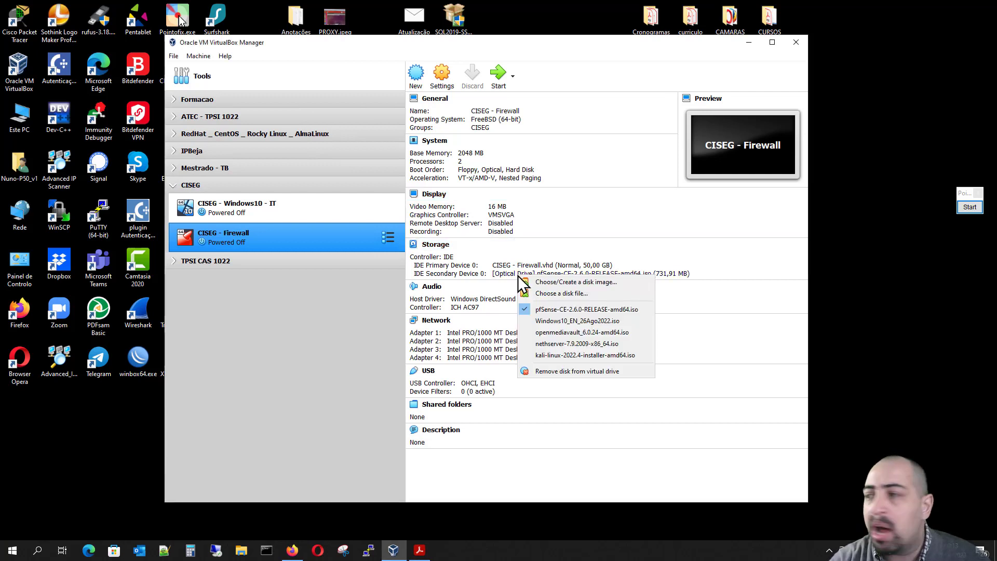
click(541, 371)
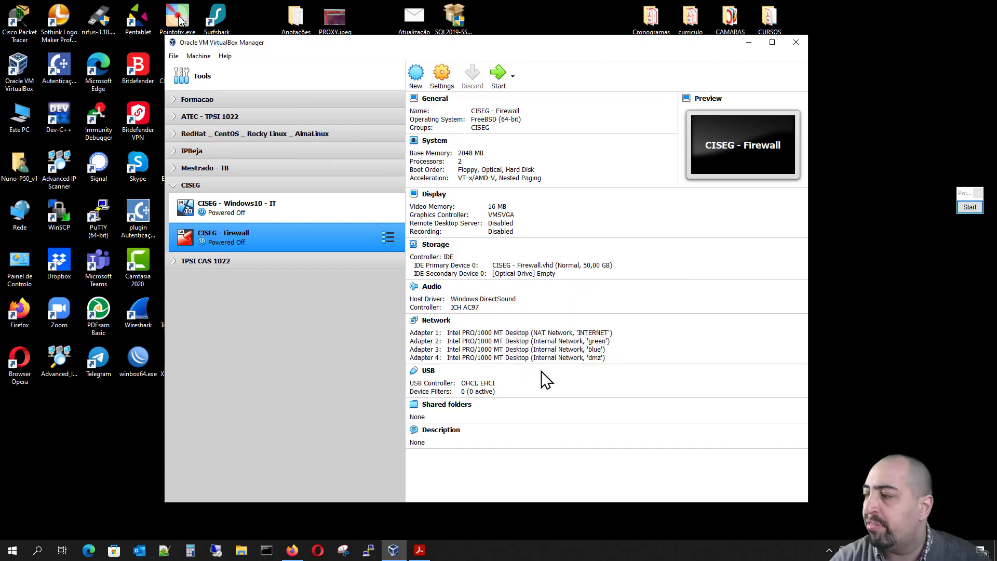
click(499, 76)
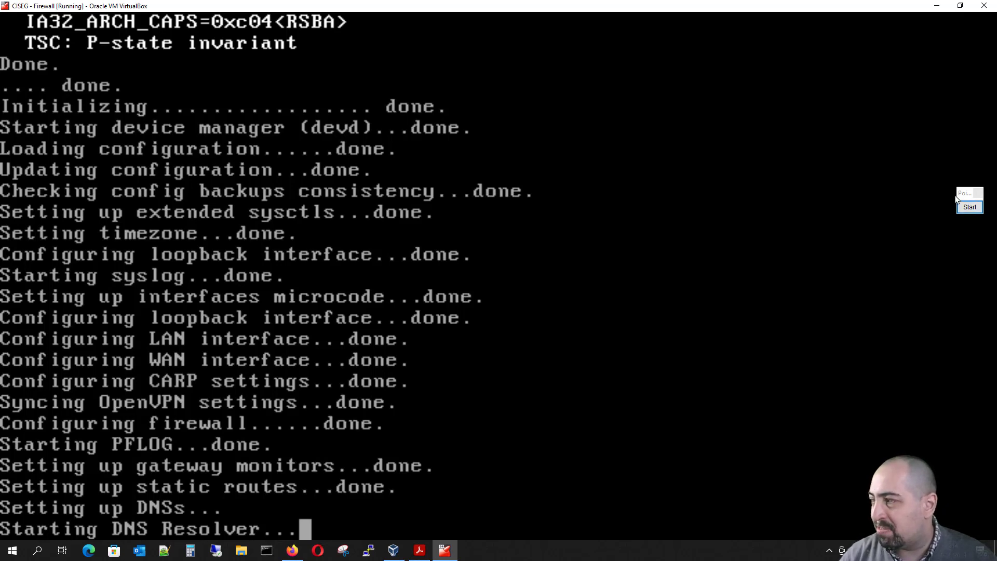
Step: Circle the WAN label and its DHCP address in yellow with the annotation tool, and end the annotation
drag(961, 195, 954, 186)
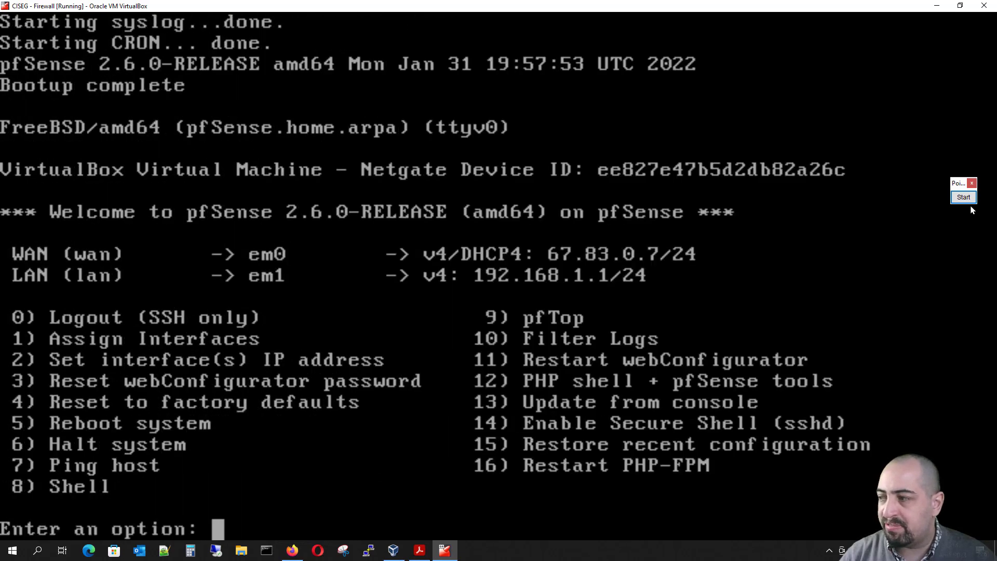
click(964, 197)
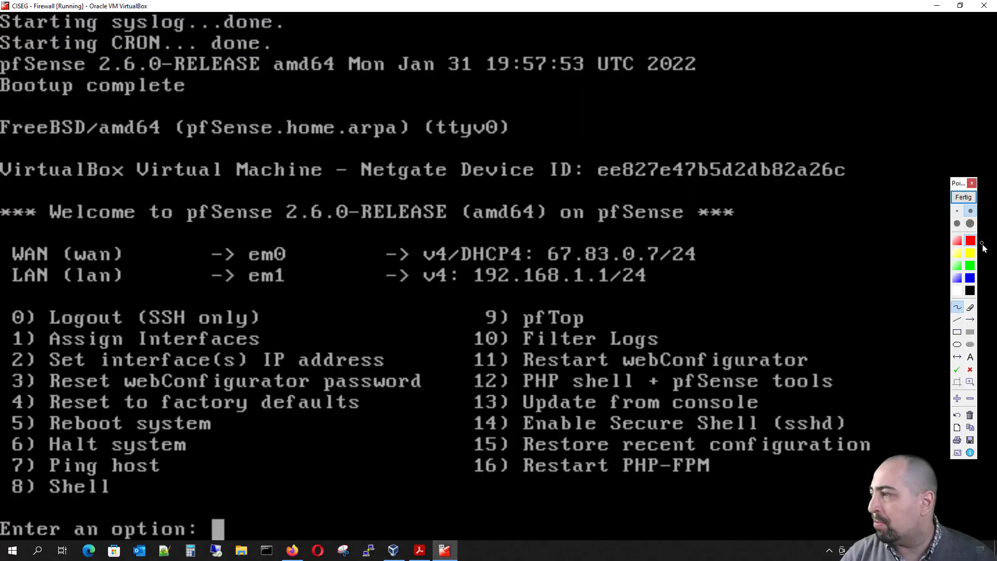
click(967, 257)
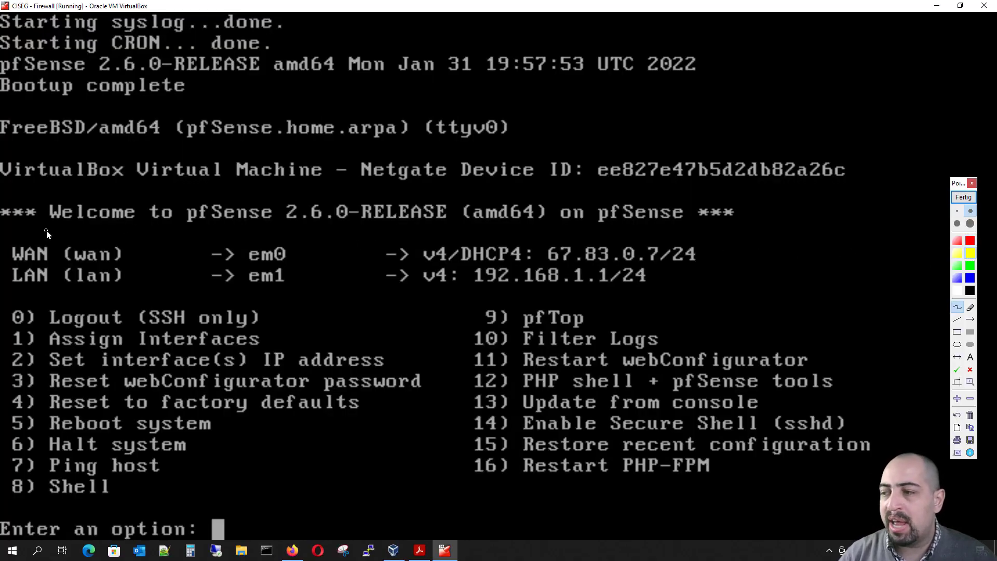
mouse_move(43, 234)
mouse_down()
mouse_move(4, 243)
mouse_move(70, 248)
mouse_up()
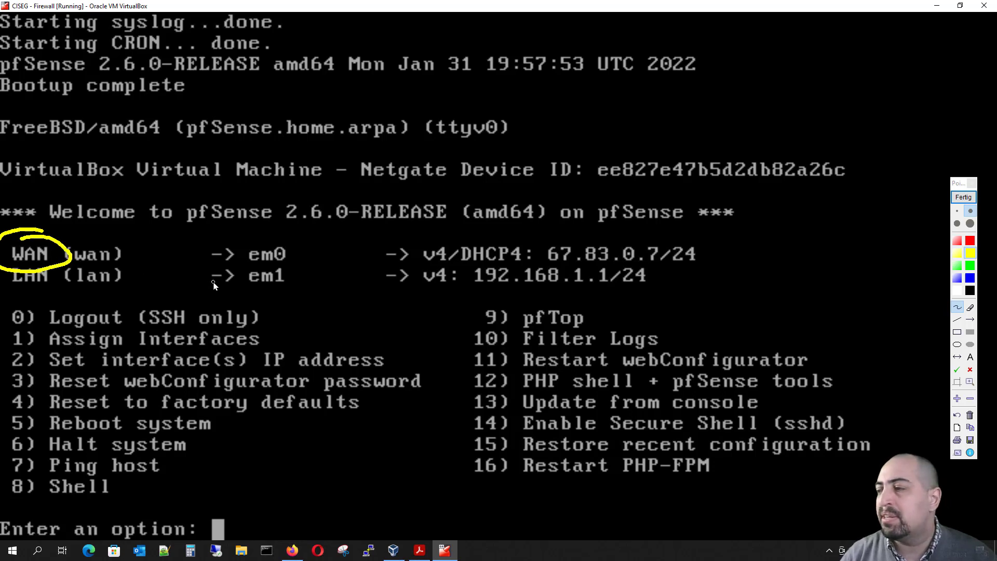
mouse_move(662, 238)
mouse_down()
mouse_move(453, 229)
mouse_move(434, 270)
mouse_move(582, 274)
mouse_move(705, 242)
mouse_move(618, 234)
mouse_up()
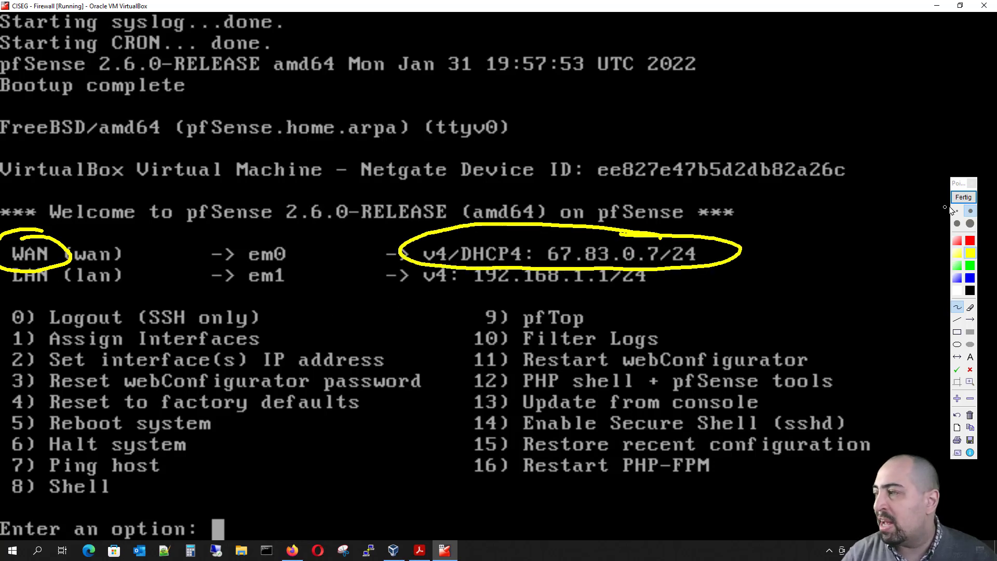
click(966, 198)
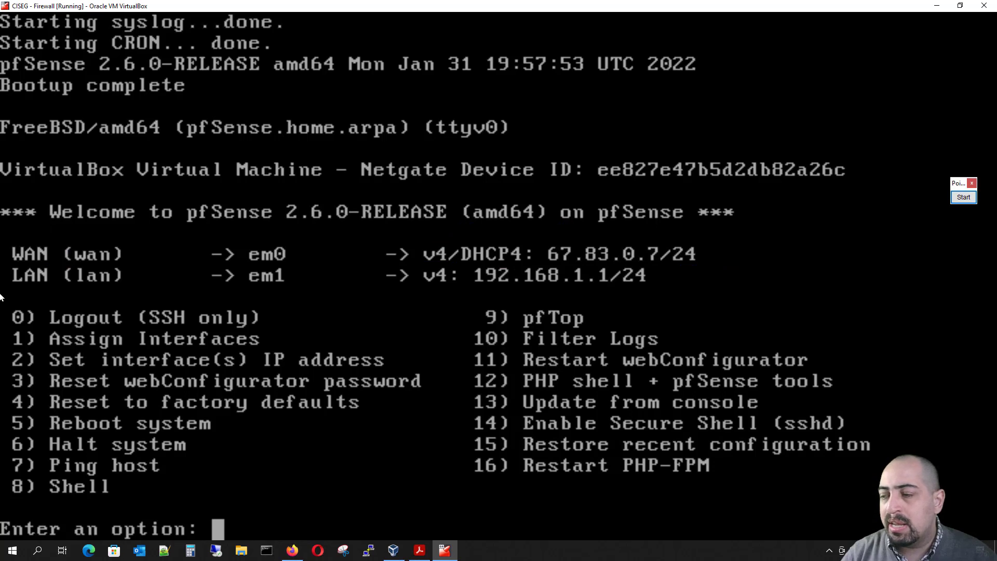